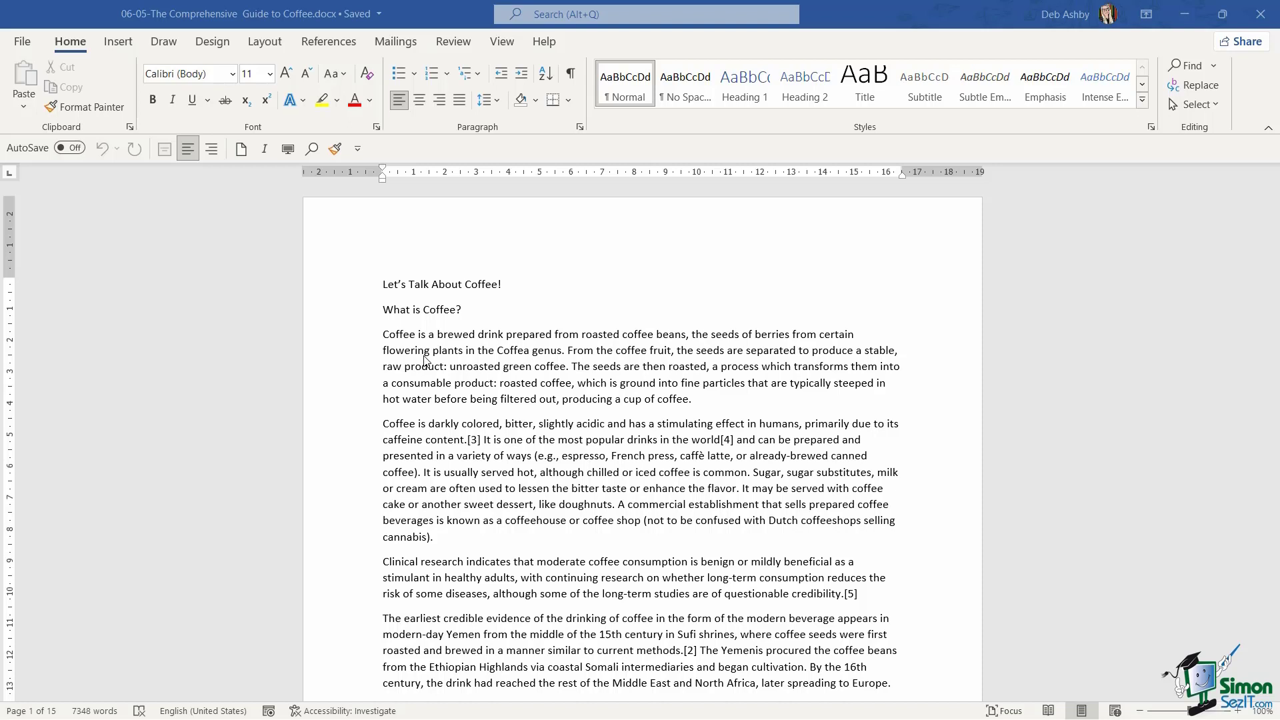
Indent the first paragraph under 'What is Coffee?' several steps with Increase Indent, then pull it back to one step.
{"action": "left_click", "coordinate": [384, 334]}
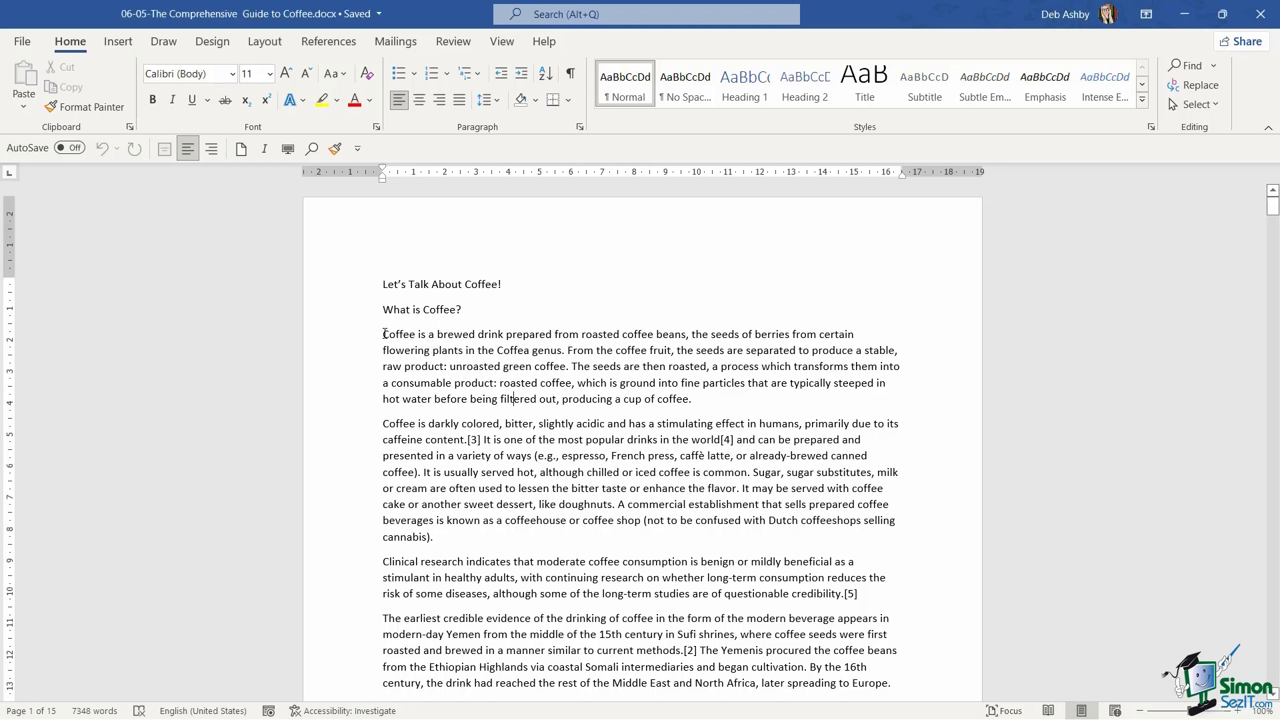
{"action": "left_click", "coordinate": [384, 334]}
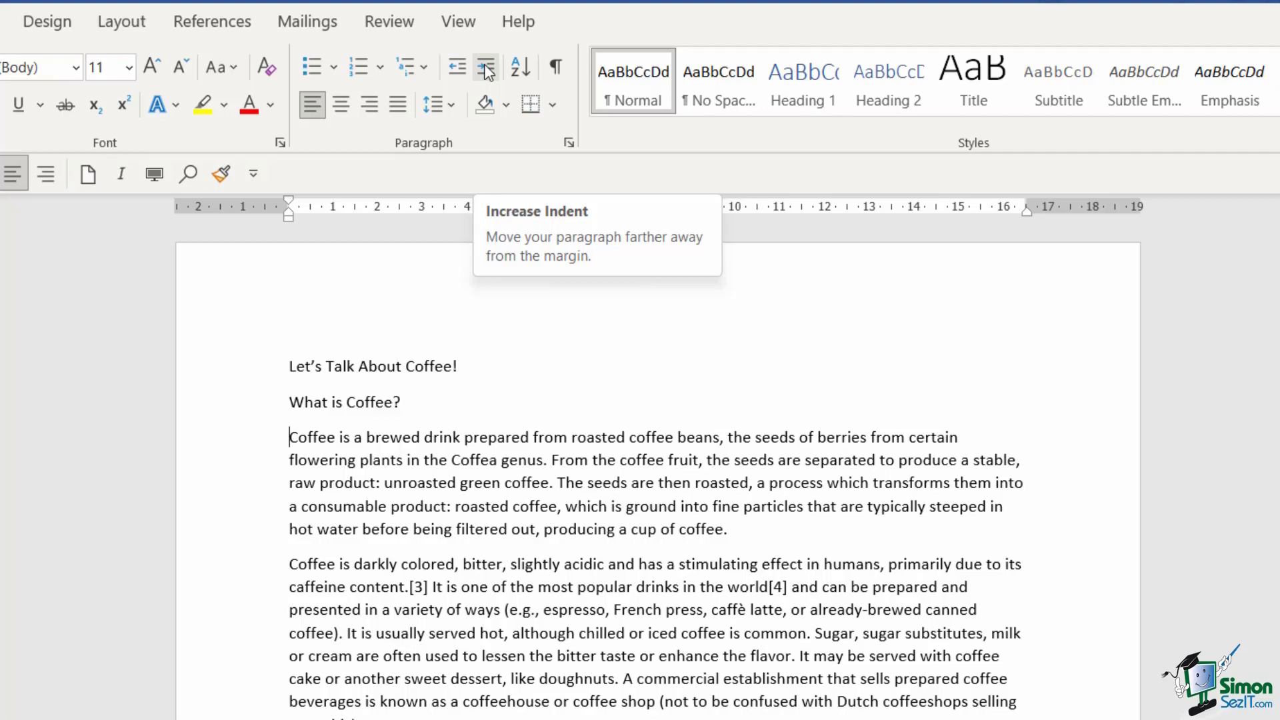
{"action": "left_click", "coordinate": [486, 68]}
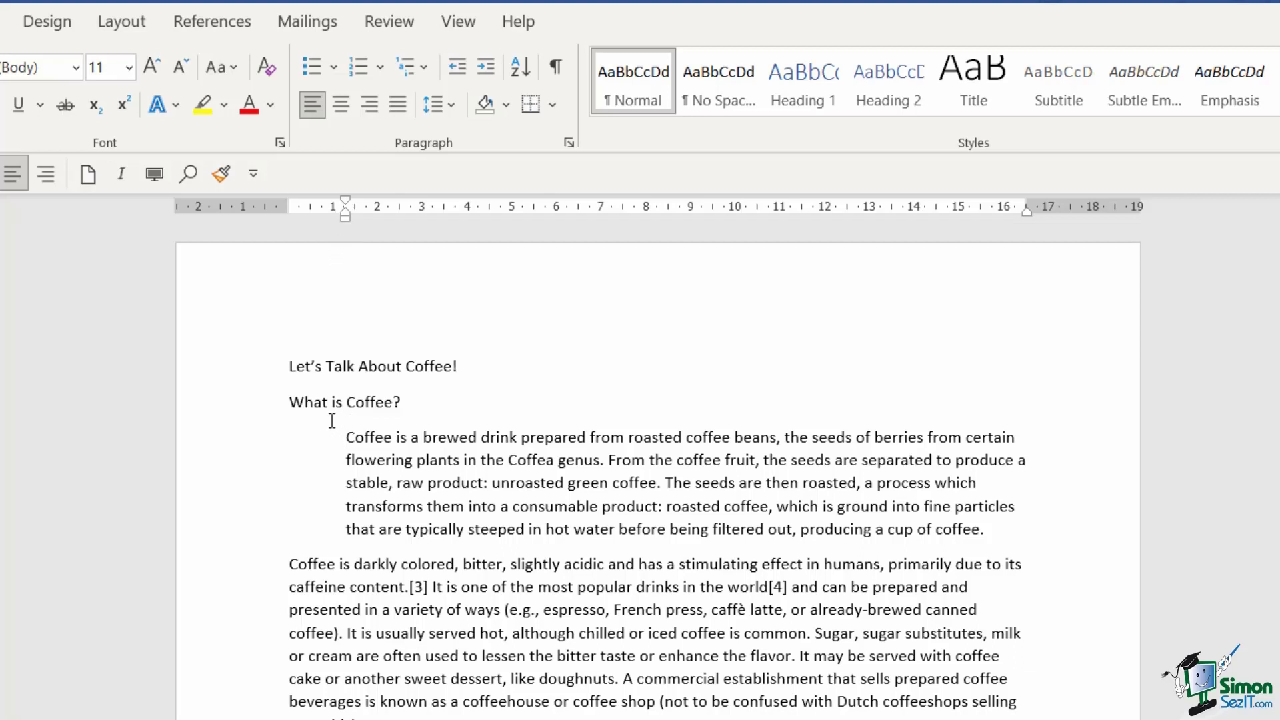
{"action": "left_click", "coordinate": [450, 64]}
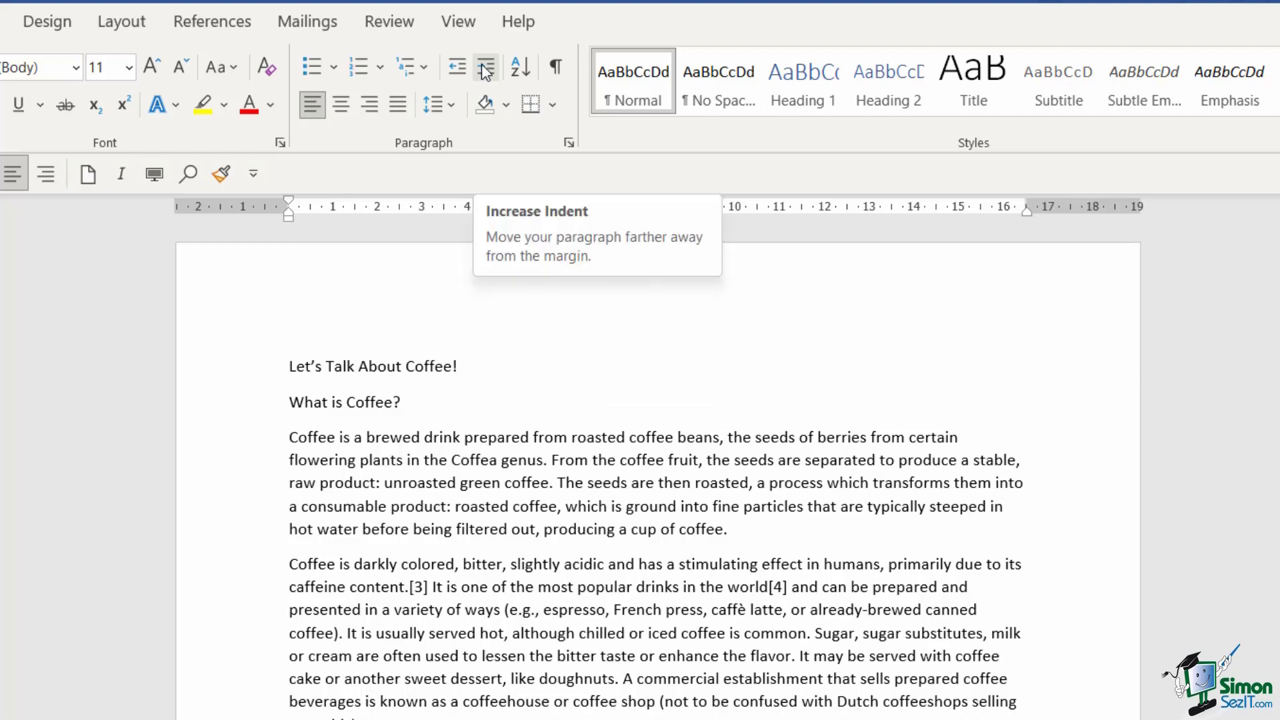
{"action": "left_click", "coordinate": [482, 64]}
{"action": "left_click", "coordinate": [482, 64]}
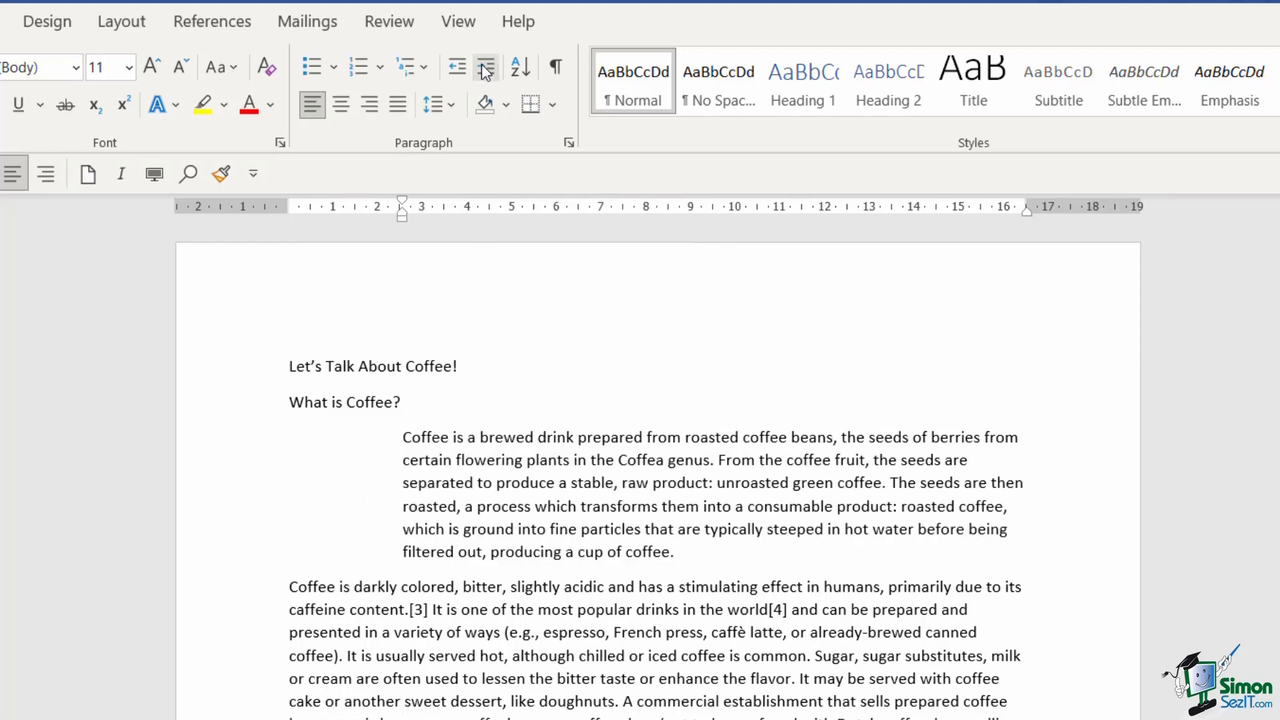
{"action": "left_click", "coordinate": [481, 64]}
{"action": "left_click", "coordinate": [482, 64]}
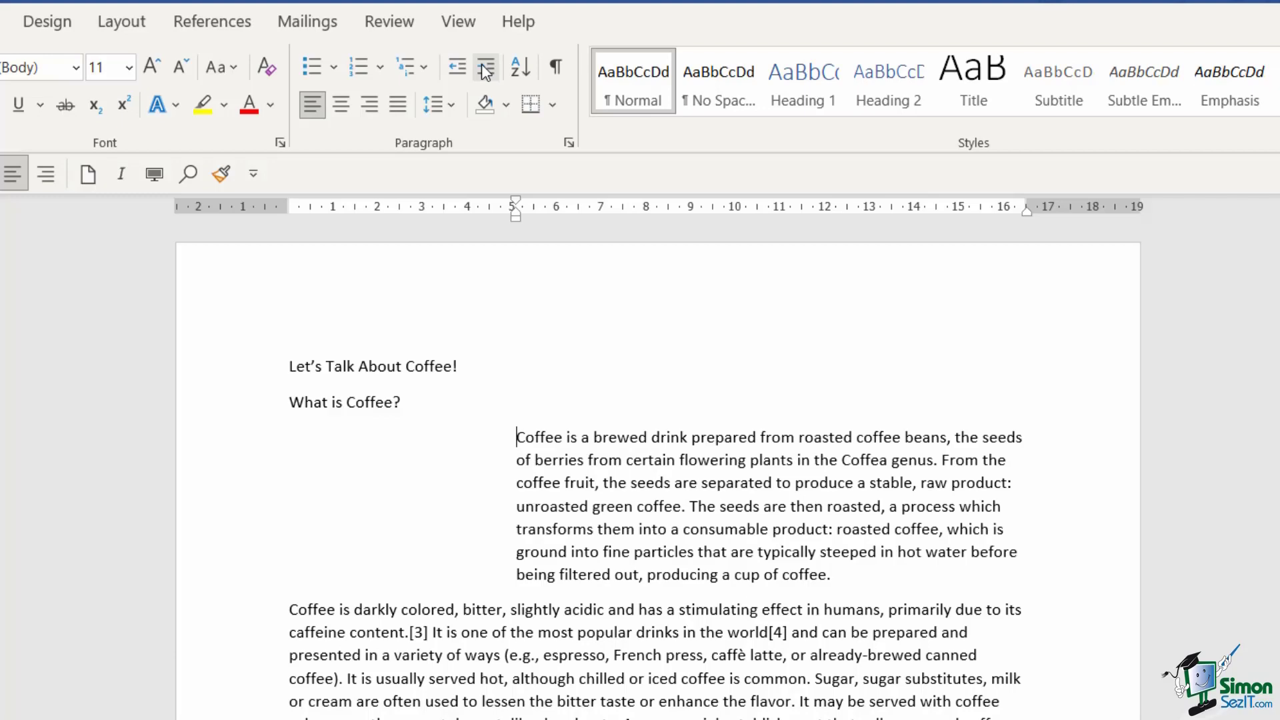
{"action": "left_click", "coordinate": [458, 64]}
{"action": "left_click", "coordinate": [457, 64]}
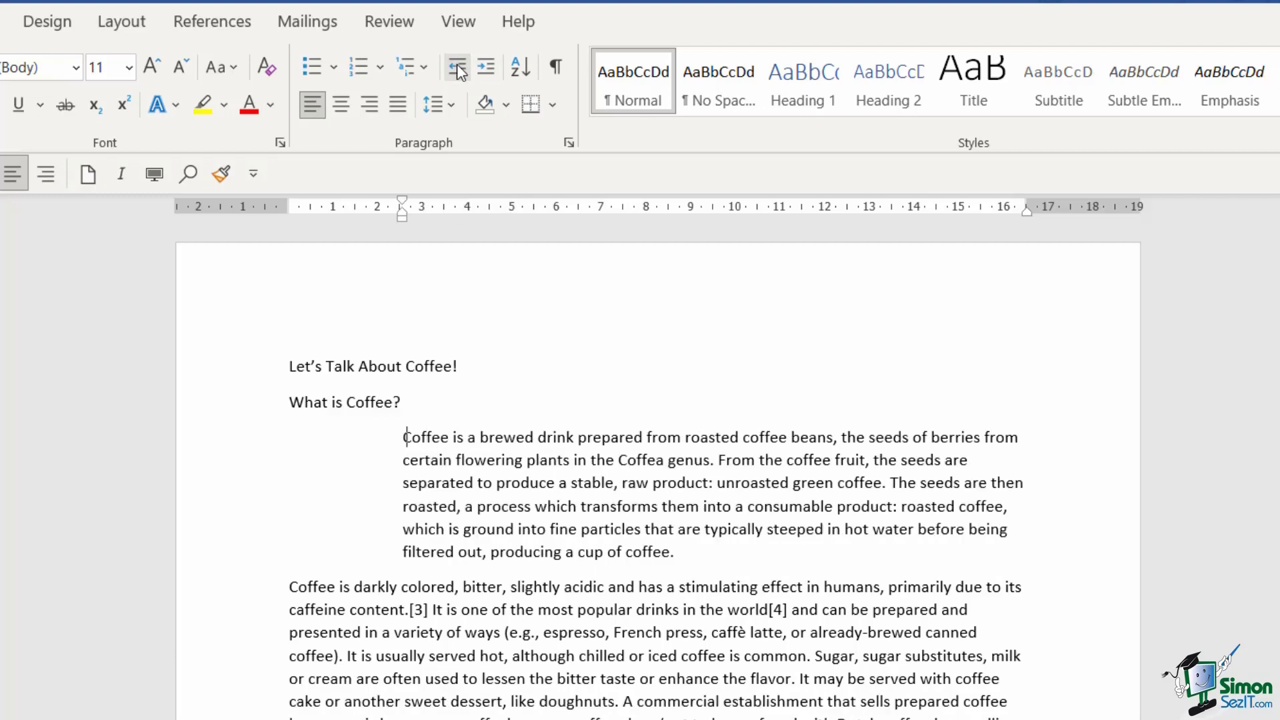
{"action": "left_click", "coordinate": [458, 64]}
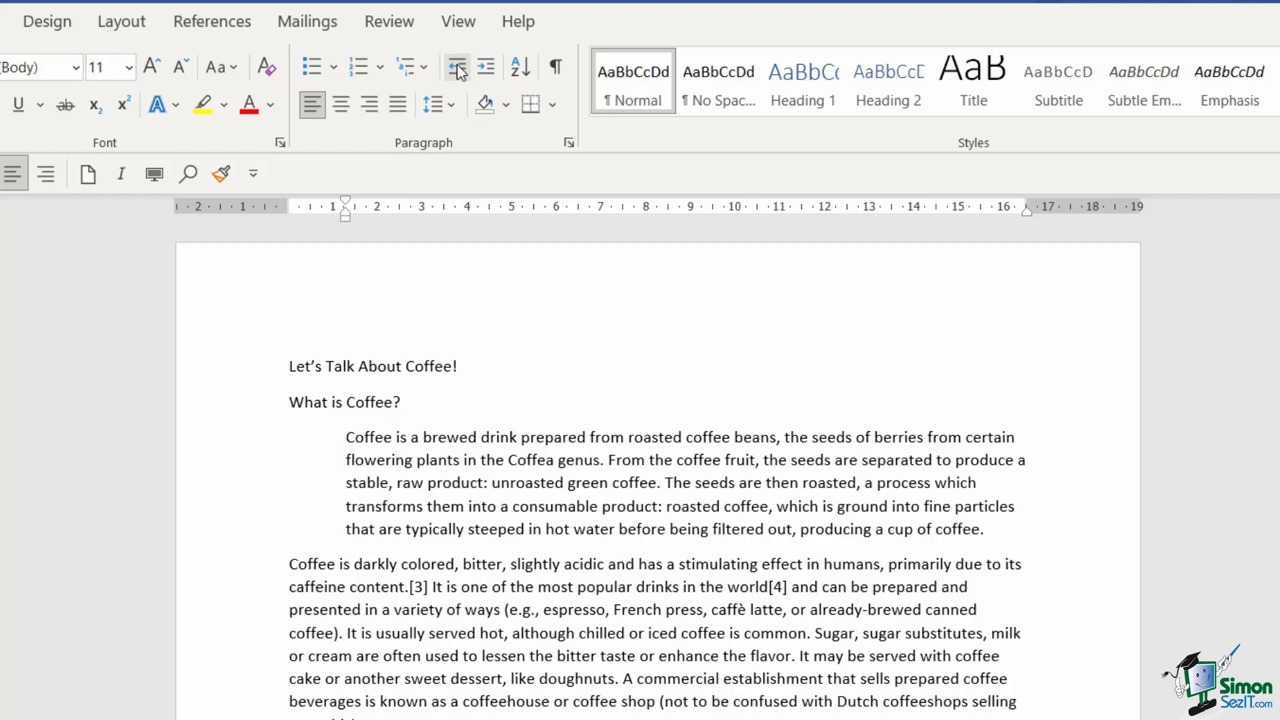
Turn on formatting marks, select the body paragraphs from 'Coffee' onward, and indent them one step.
{"action": "left_click", "coordinate": [566, 70]}
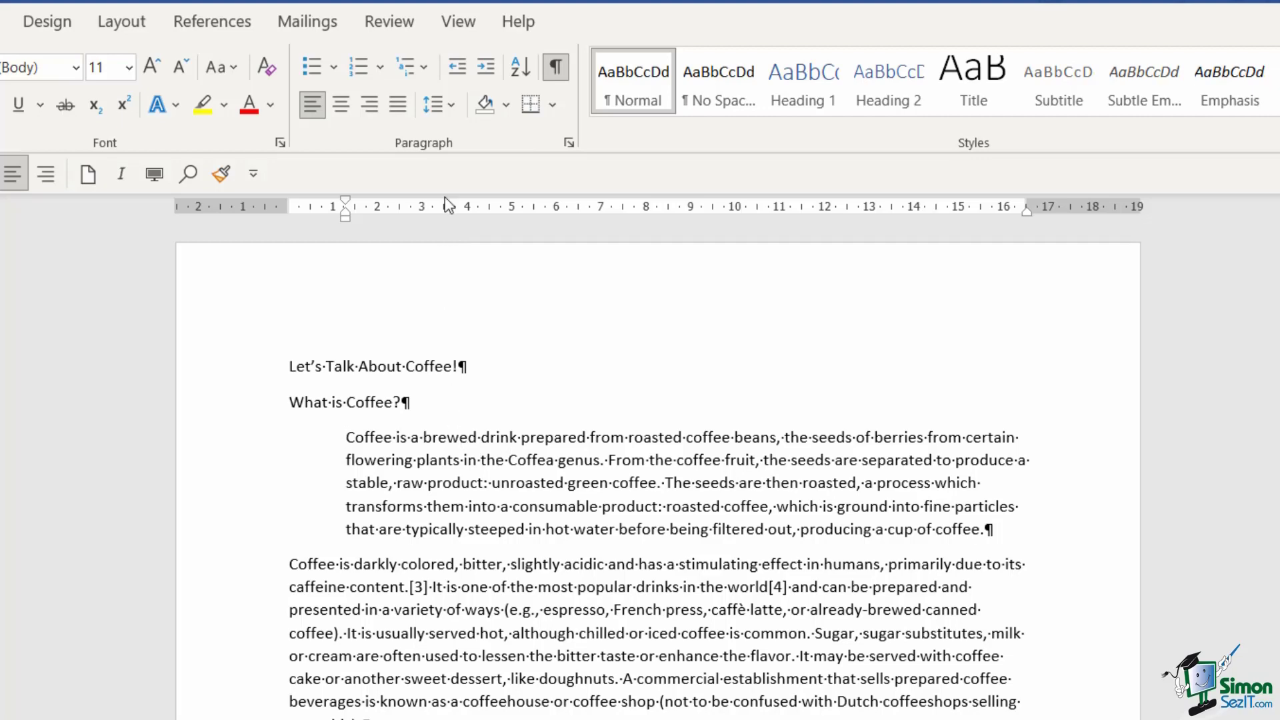
{"action": "left_click", "coordinate": [457, 66]}
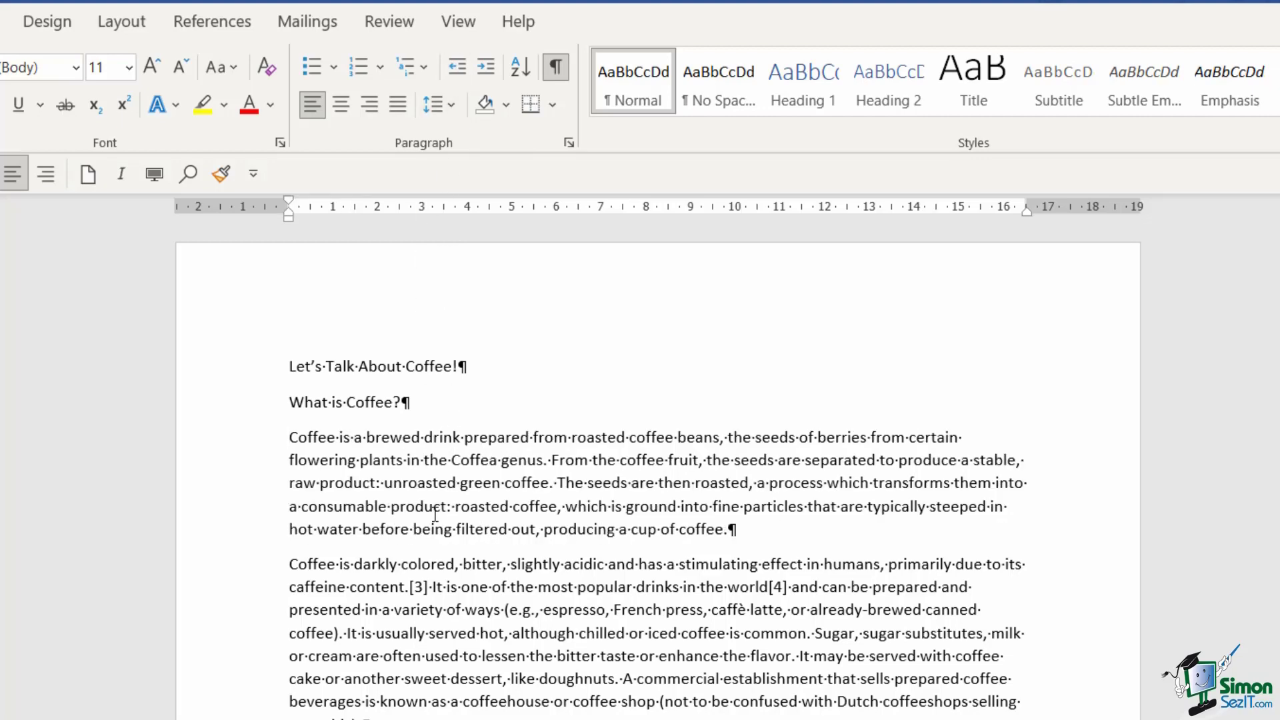
{"action": "double_click", "coordinate": [287, 438]}
{"action": "key", "text": "ctrl+shift+End"}
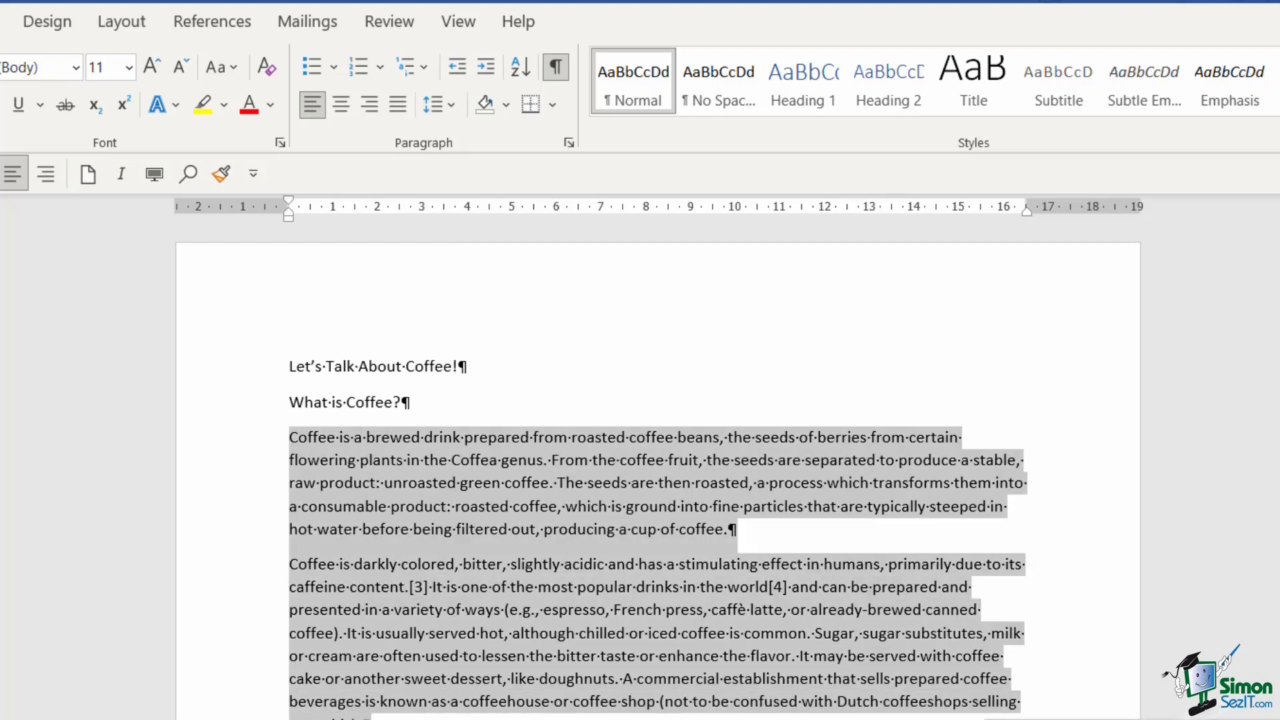
{"action": "left_click", "coordinate": [484, 67]}
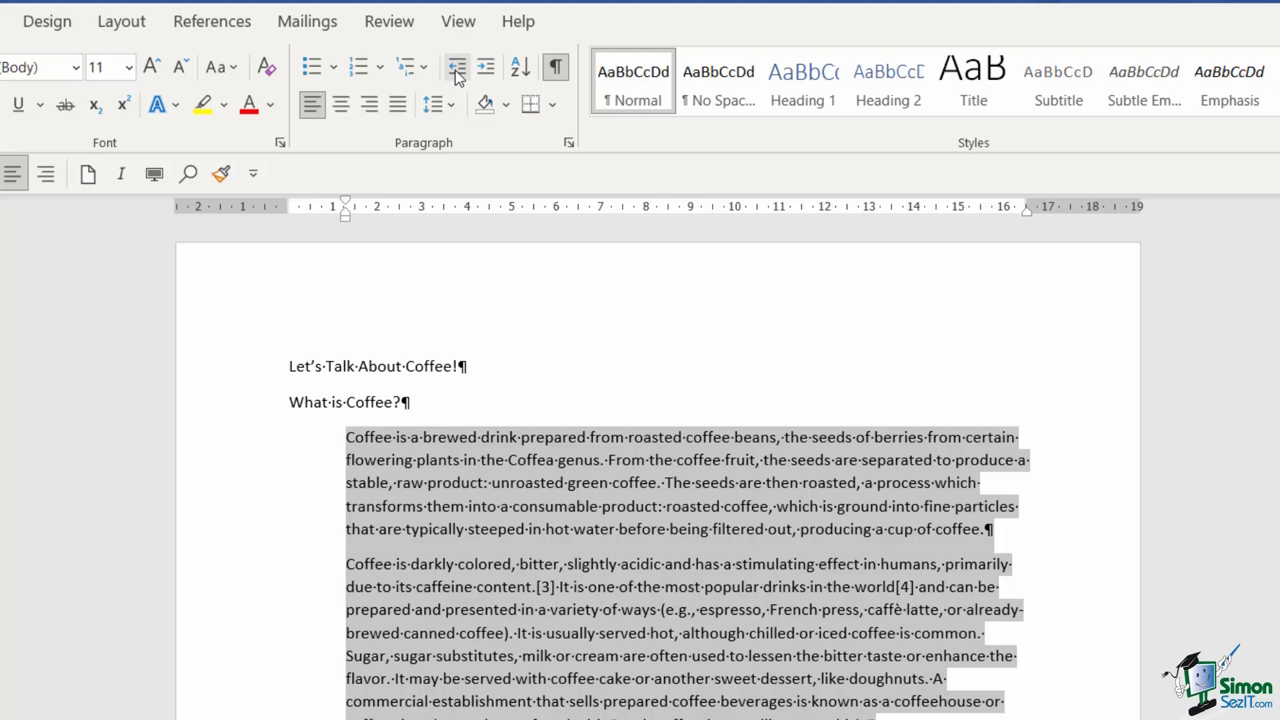
{"action": "left_click", "coordinate": [457, 69]}
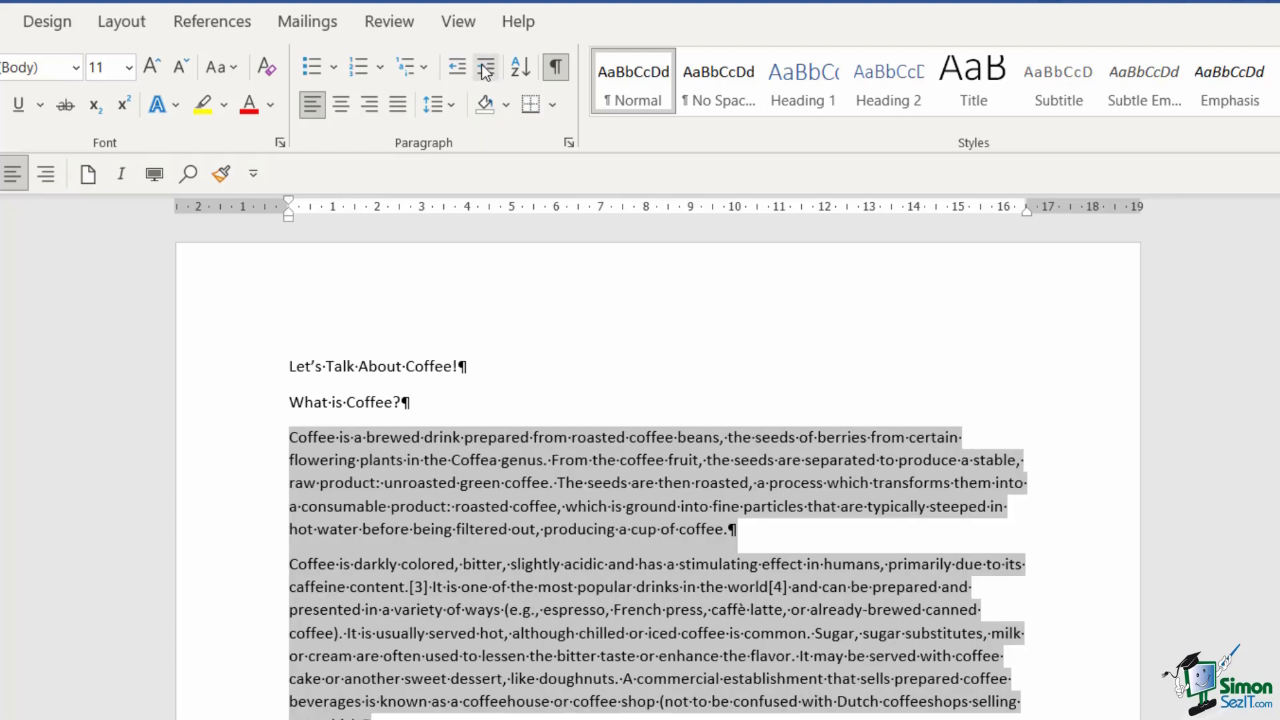
{"action": "left_click", "coordinate": [481, 64]}
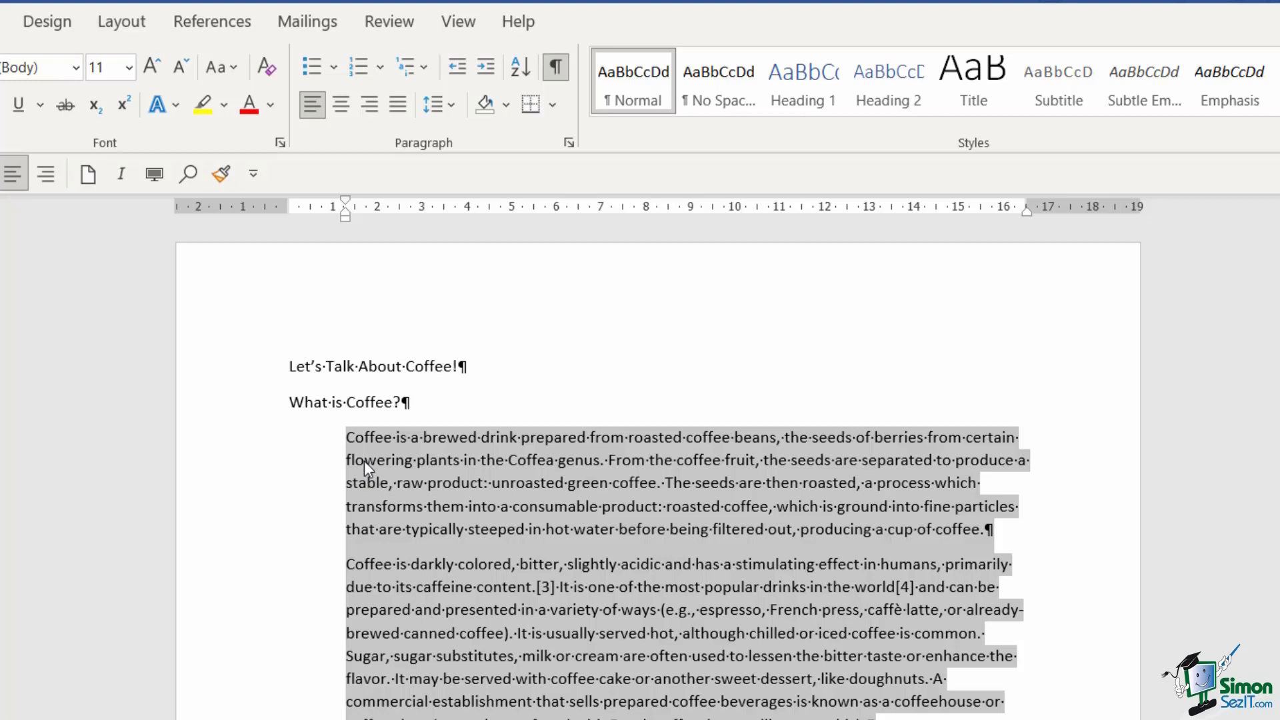
Return the body paragraphs to the left margin and open the Paragraph dialog showing 0 cm indents.
{"action": "left_click", "coordinate": [458, 67]}
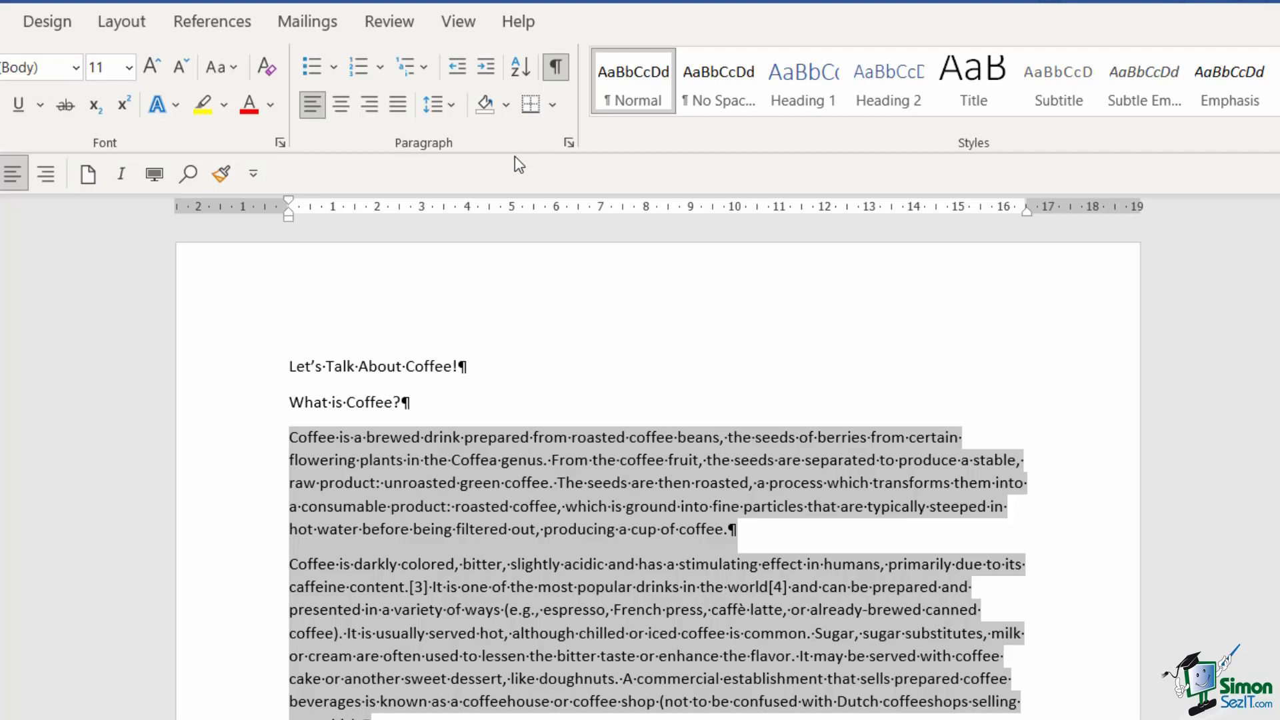
{"action": "left_click", "coordinate": [570, 144]}
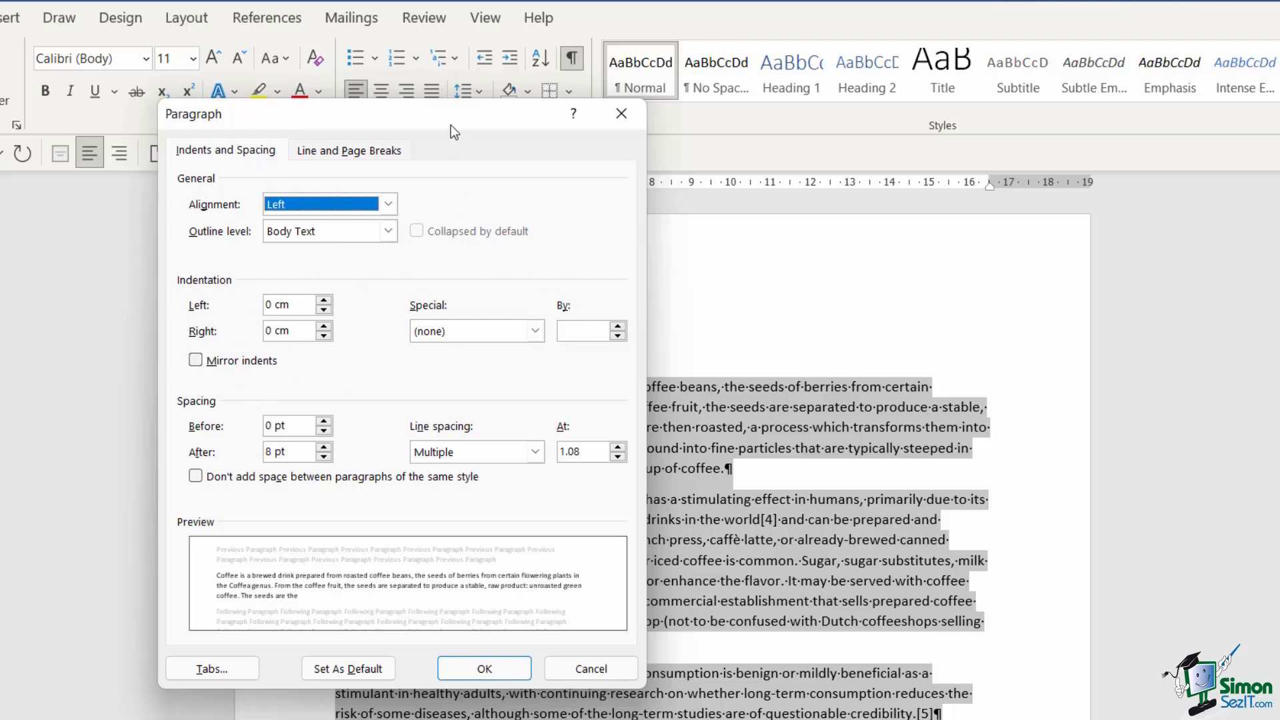
Preview a left indent of up to 1.0 cm with the spin arrows, then bring it back to 0 cm.
{"action": "left_click_drag", "start_coordinate": [449, 121], "coordinate": [1121, 202]}
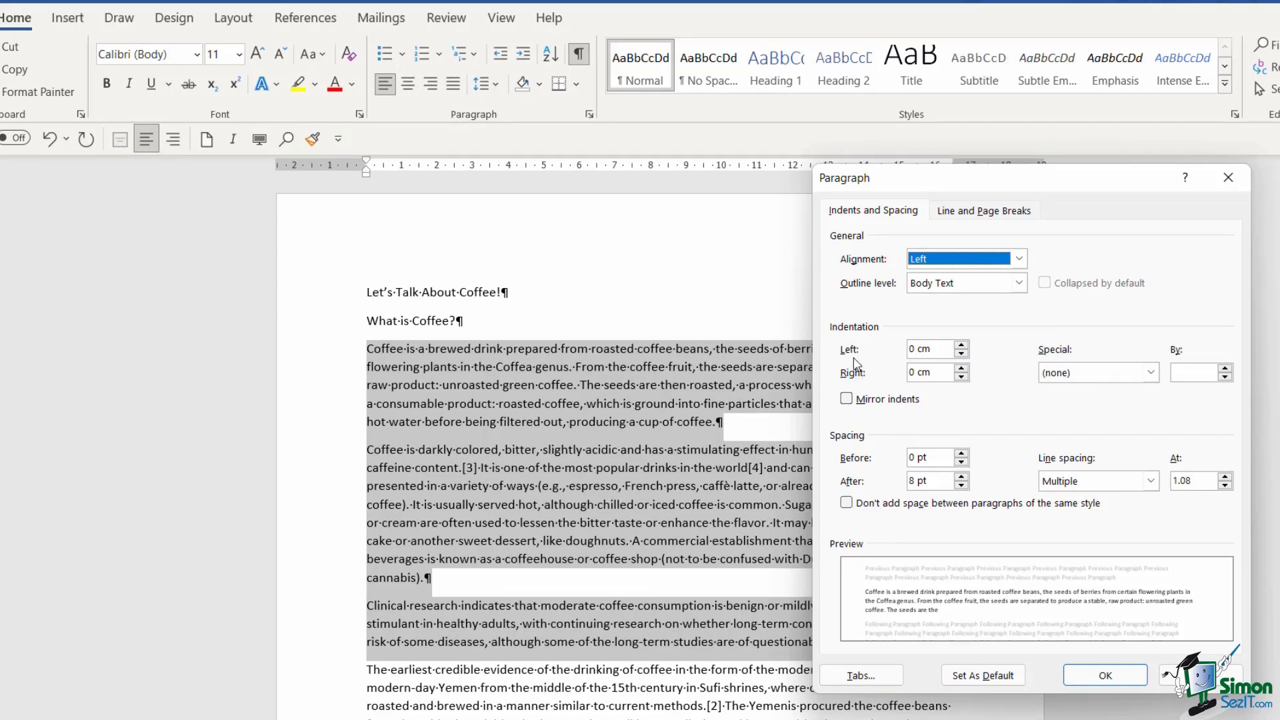
{"action": "key", "text": "Tab"}
{"action": "key", "text": "Tab"}
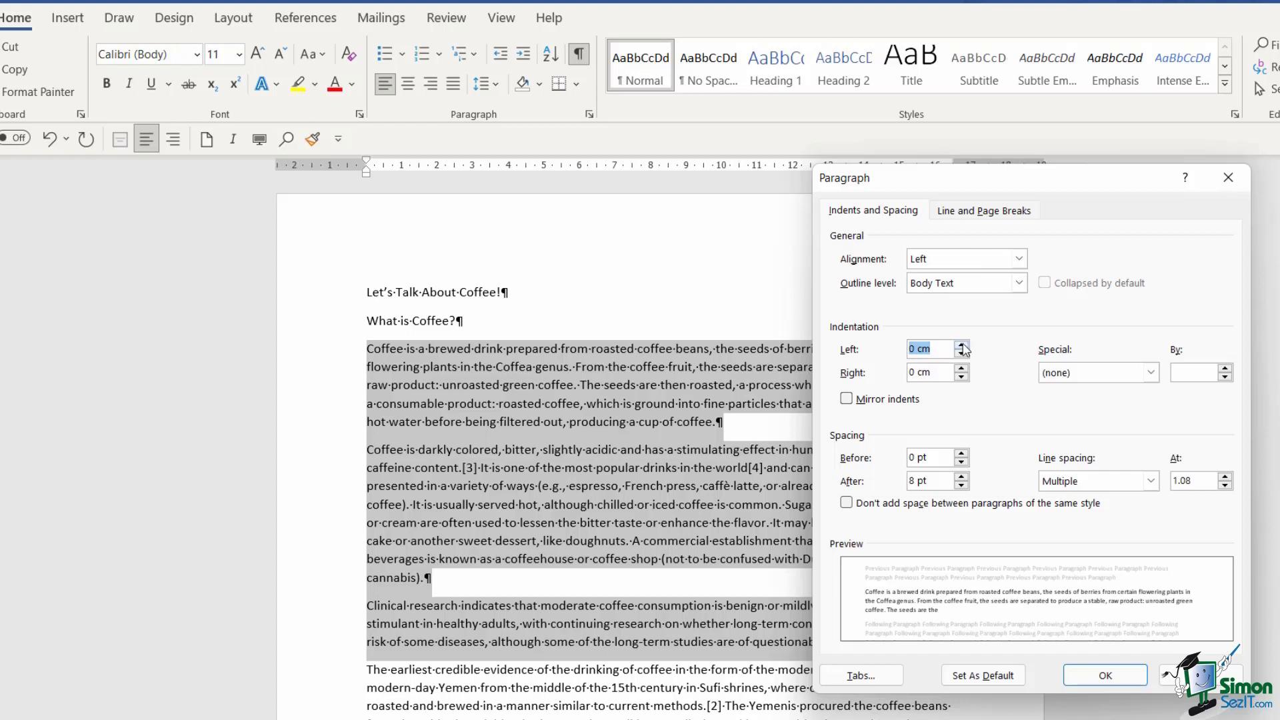
{"action": "left_click", "coordinate": [962, 345]}
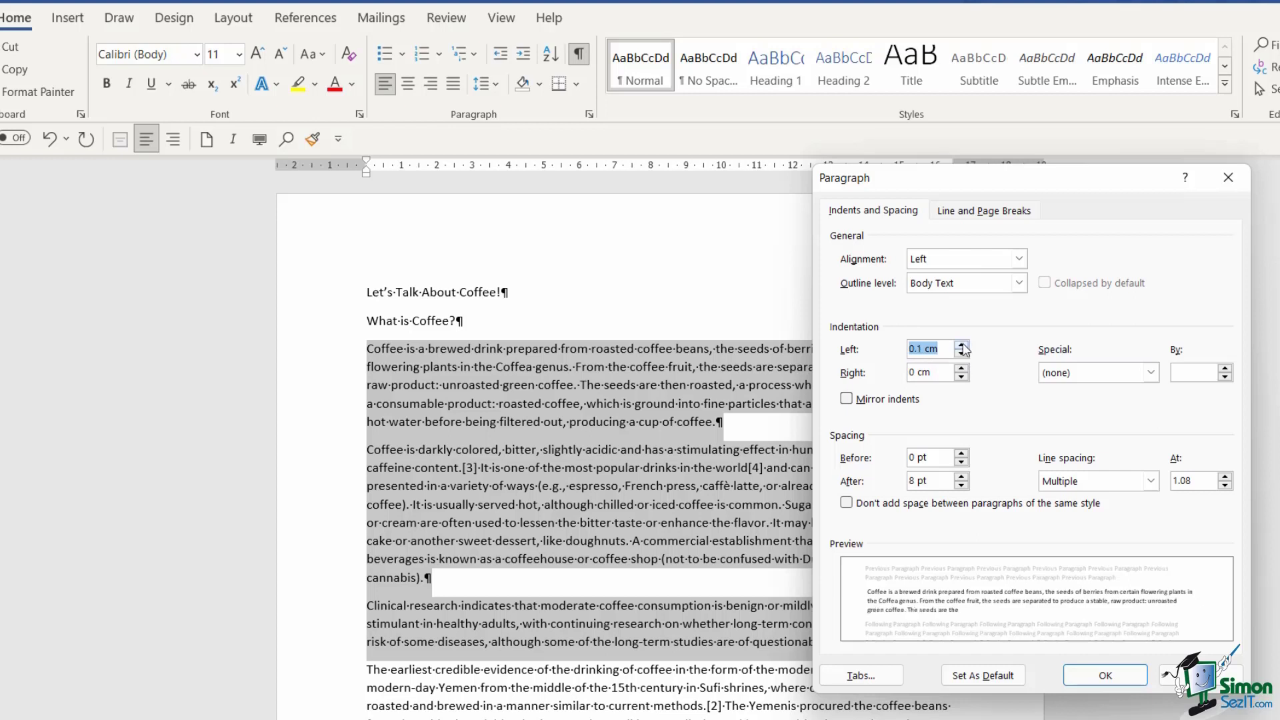
{"action": "left_click", "coordinate": [963, 345]}
{"action": "left_click", "coordinate": [962, 346]}
{"action": "left_click", "coordinate": [962, 345]}
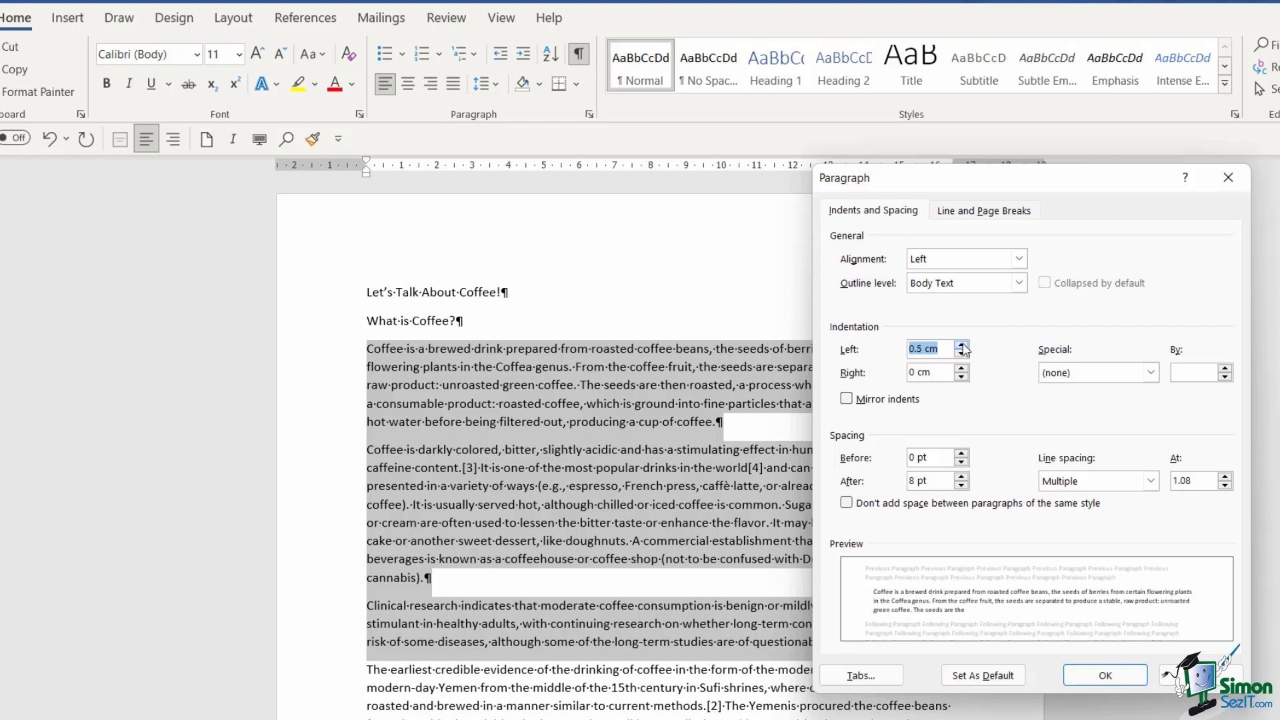
{"action": "left_click", "coordinate": [962, 346]}
{"action": "left_click", "coordinate": [962, 345]}
{"action": "left_click", "coordinate": [963, 346]}
{"action": "left_click", "coordinate": [963, 346]}
{"action": "left_click", "coordinate": [962, 345]}
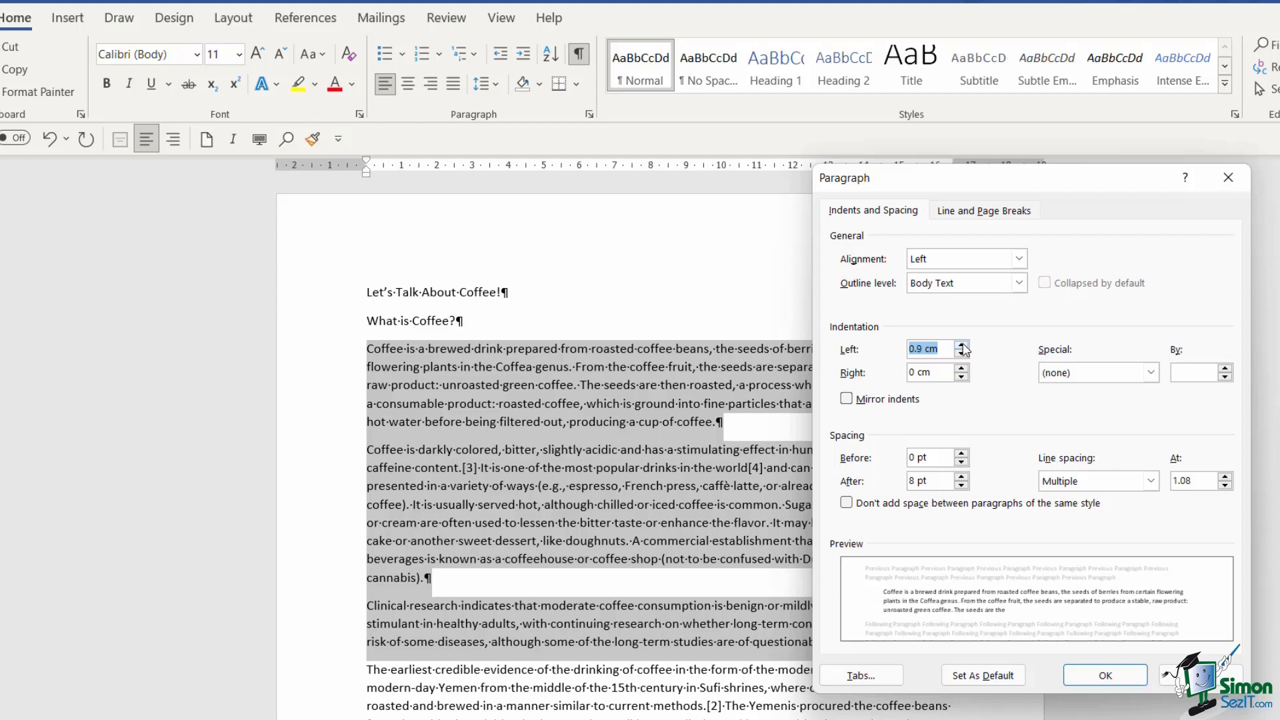
{"action": "left_click", "coordinate": [963, 346]}
{"action": "left_click", "coordinate": [962, 346]}
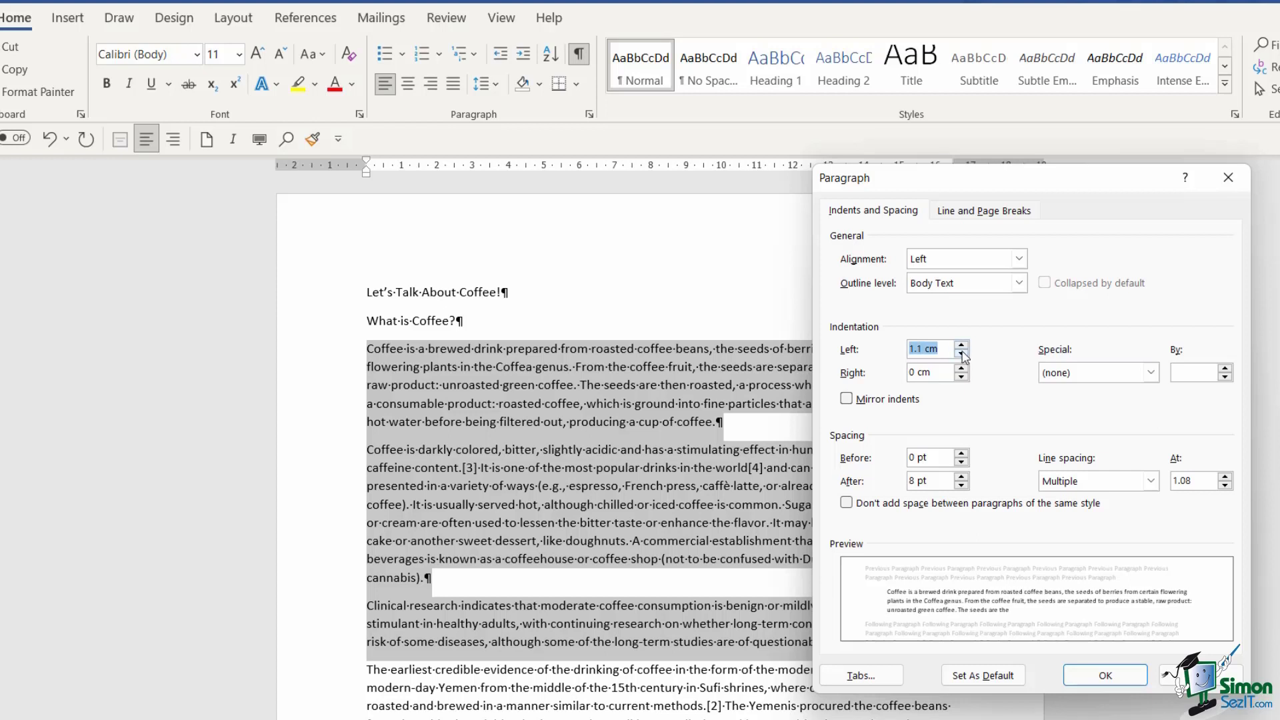
{"action": "left_click", "coordinate": [961, 353]}
{"action": "left_click", "coordinate": [961, 353]}
{"action": "left_click", "coordinate": [960, 354]}
{"action": "left_click", "coordinate": [960, 354]}
{"action": "left_click", "coordinate": [961, 353]}
{"action": "left_click", "coordinate": [960, 353]}
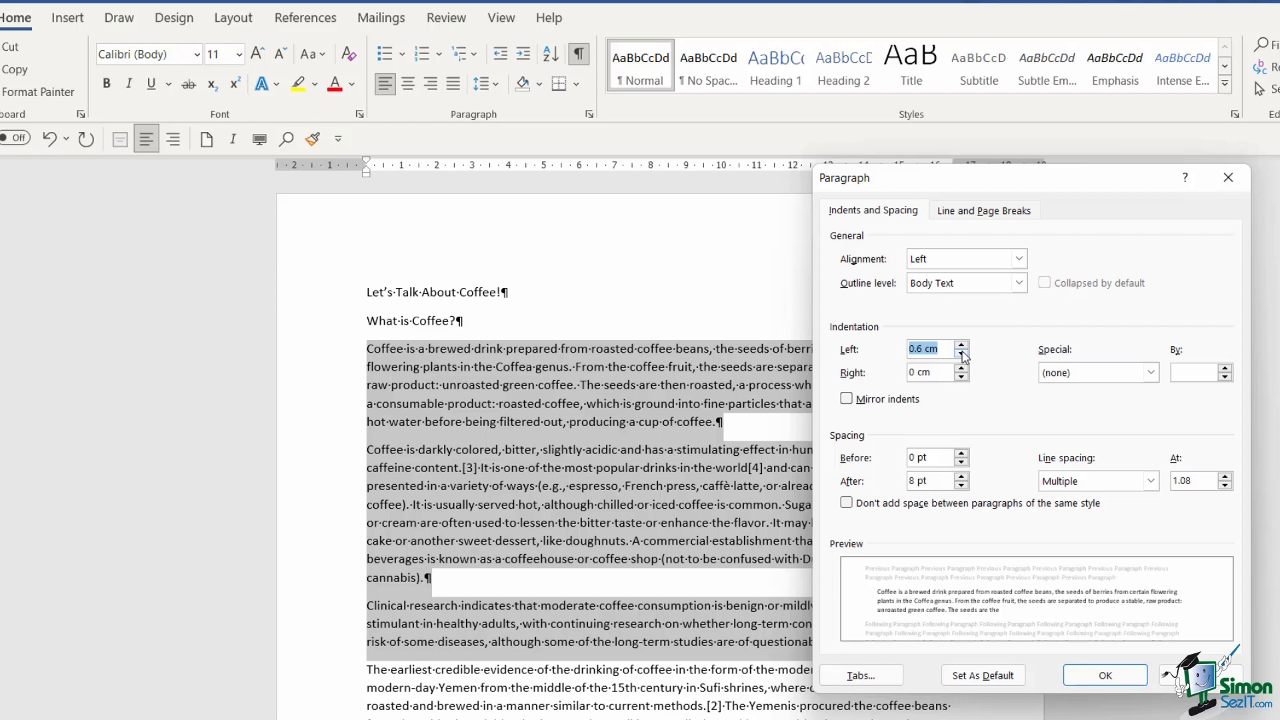
{"action": "left_click", "coordinate": [961, 354]}
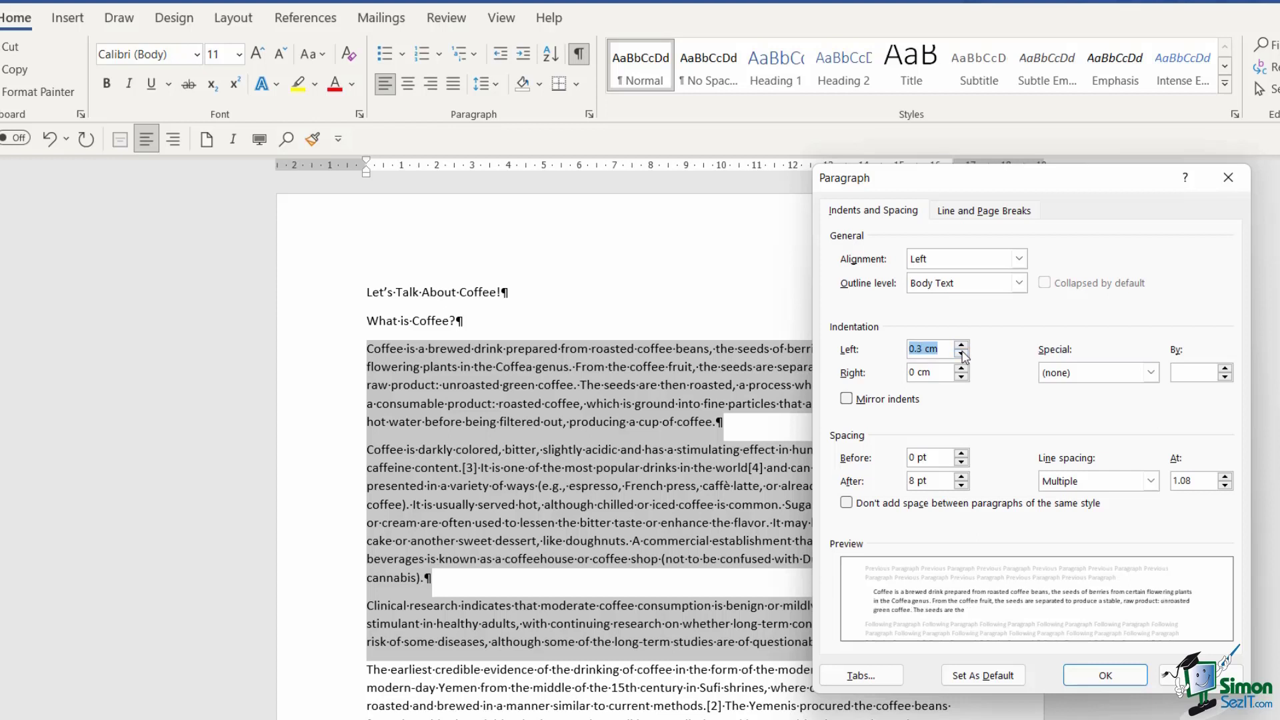
{"action": "left_click", "coordinate": [961, 353]}
{"action": "left_click", "coordinate": [961, 353]}
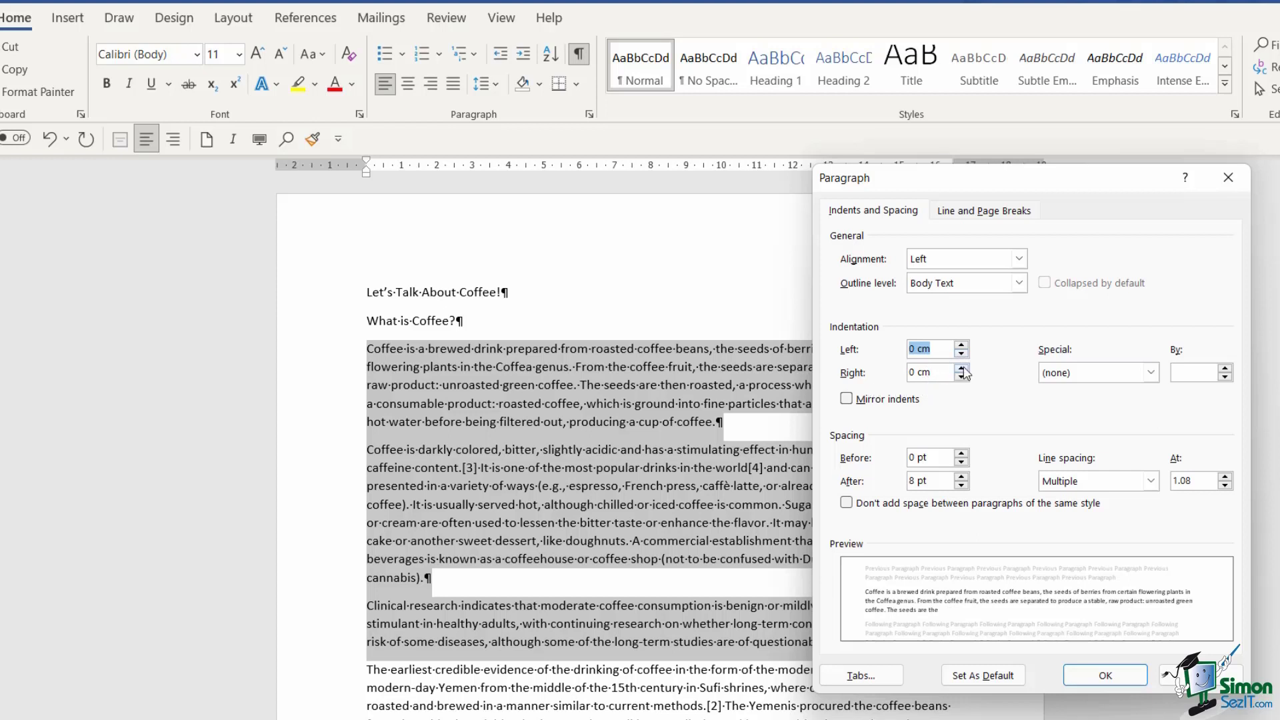
Preview a right indent toward 1.6 cm, then set it to 0 cm and apply.
{"action": "left_click", "coordinate": [961, 368]}
{"action": "left_click", "coordinate": [961, 368]}
{"action": "left_click", "coordinate": [961, 369]}
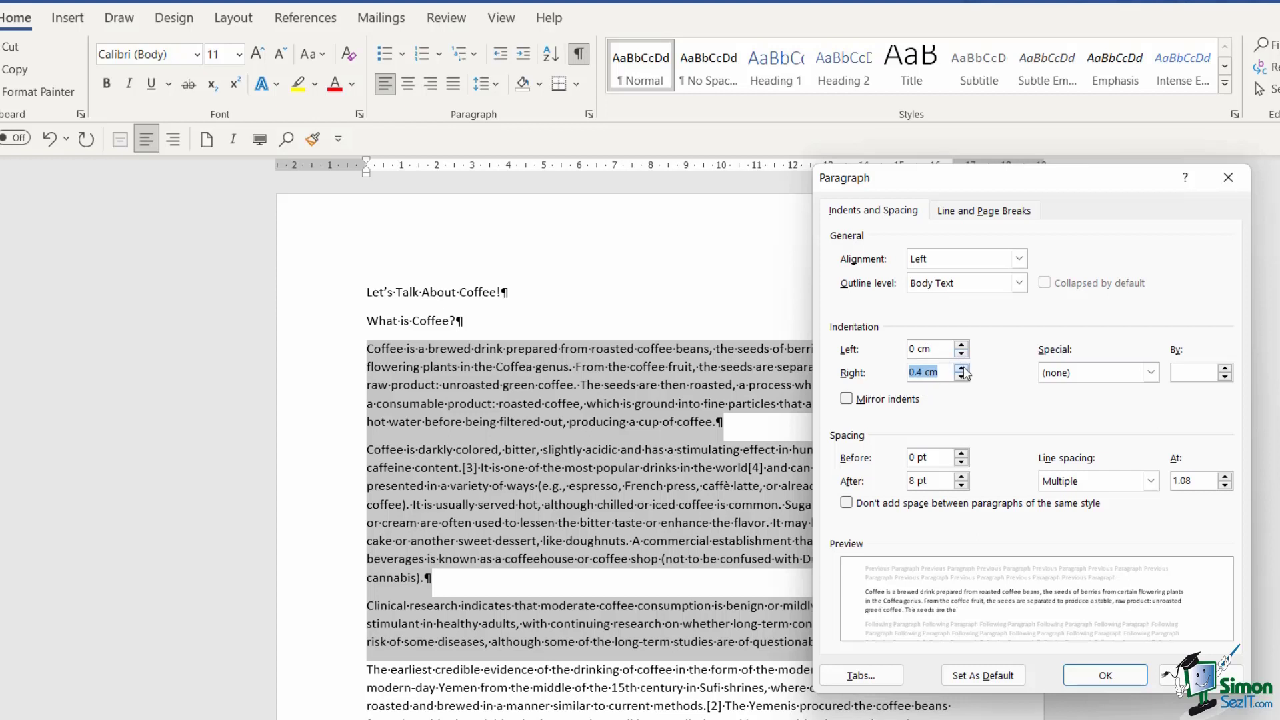
{"action": "left_click", "coordinate": [961, 369]}
{"action": "left_click", "coordinate": [961, 368]}
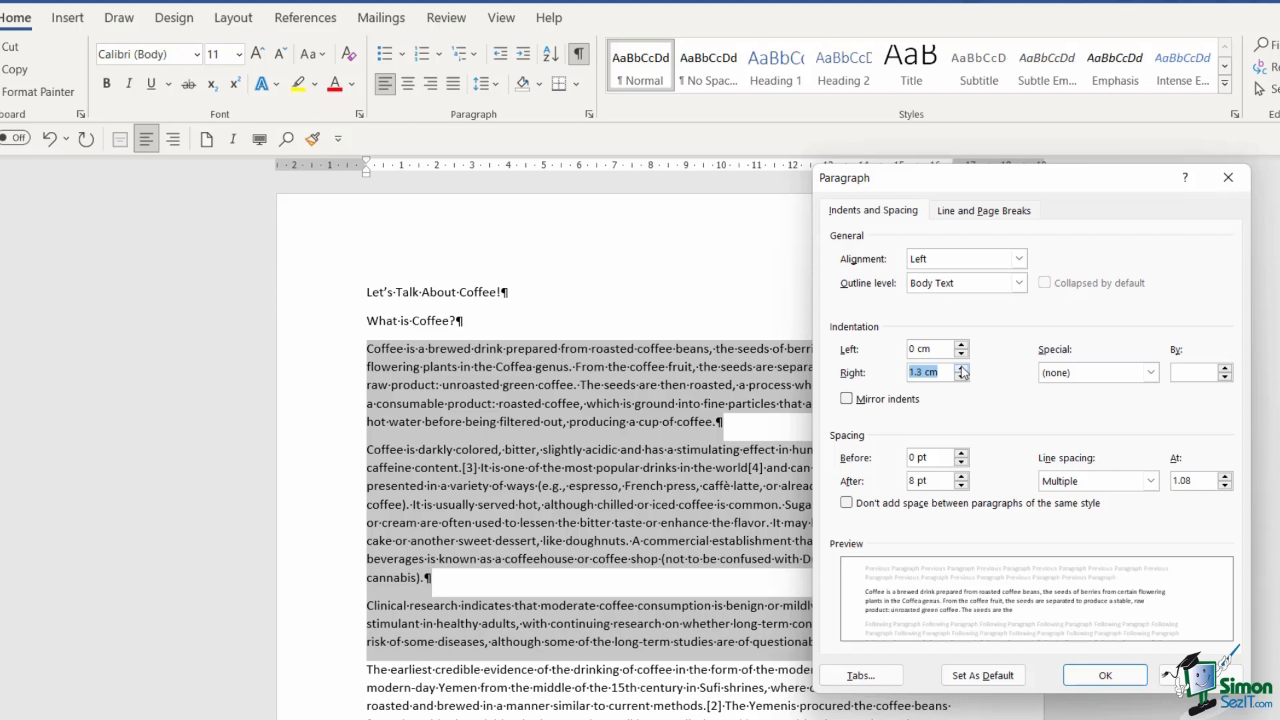
{"action": "left_click", "coordinate": [961, 368]}
{"action": "left_click", "coordinate": [961, 368]}
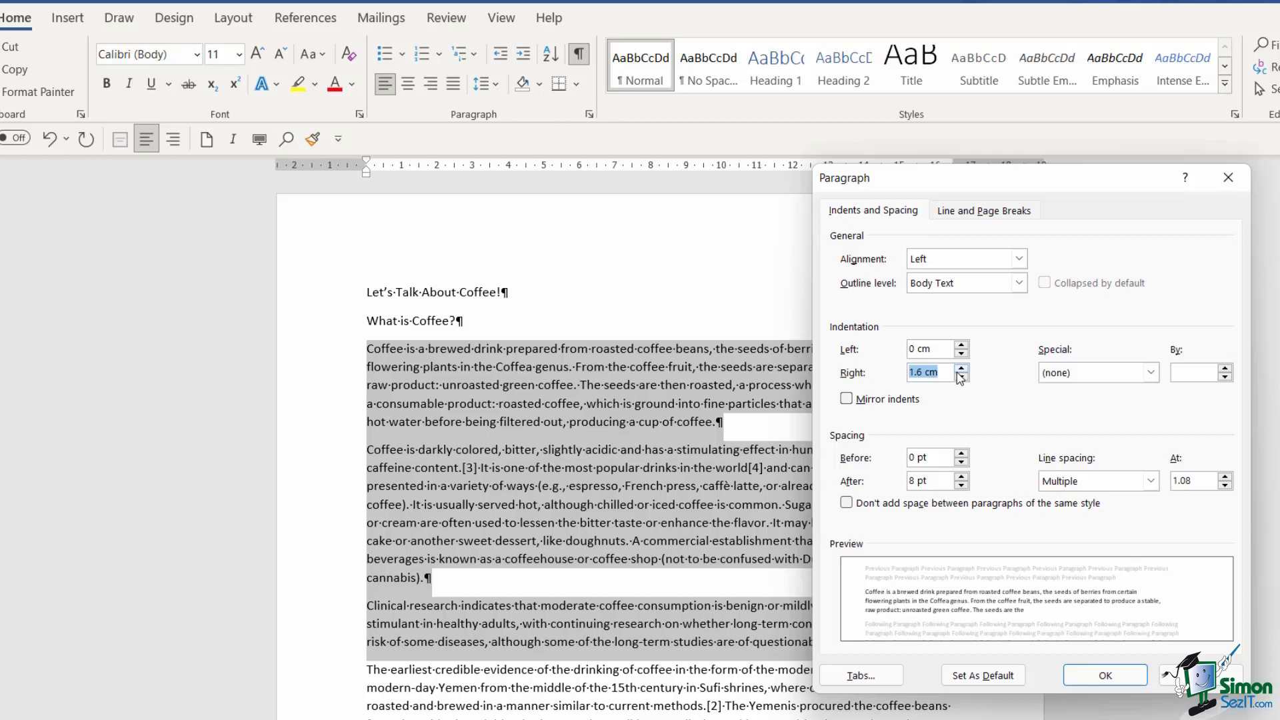
{"action": "type", "text": "0"}
{"action": "key", "text": "Return"}
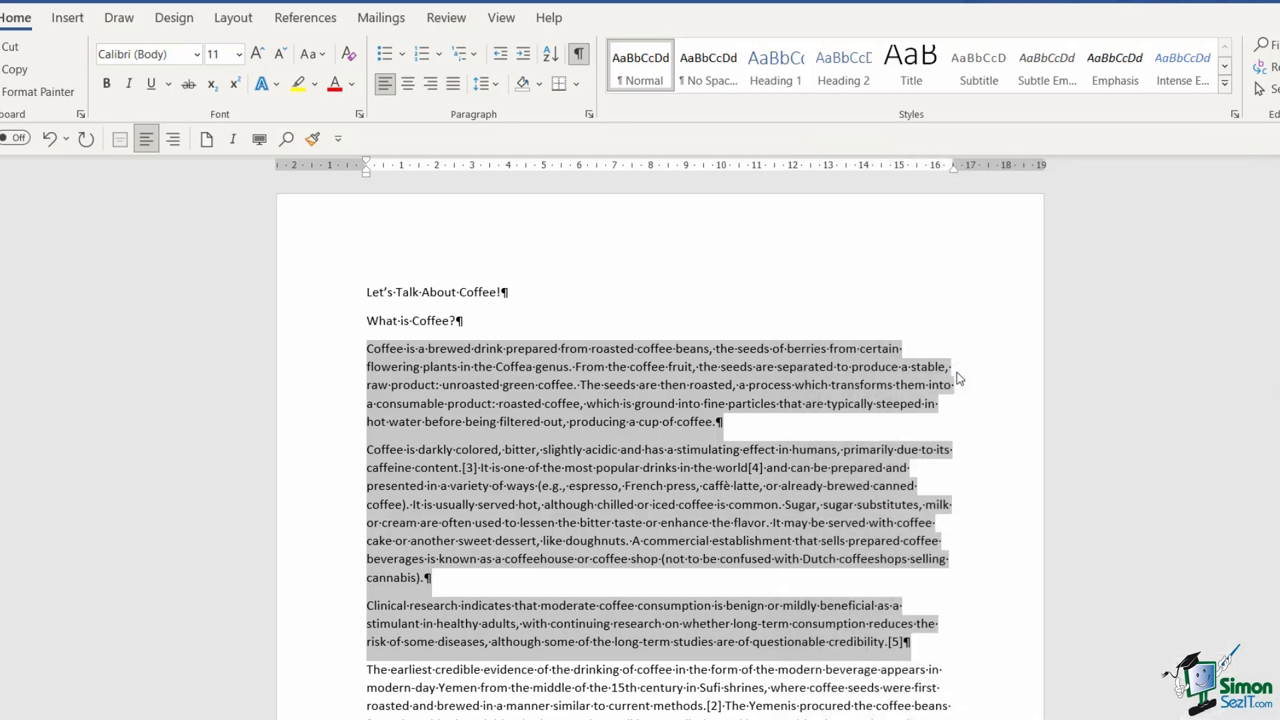
{"action": "left_click", "coordinate": [653, 422]}
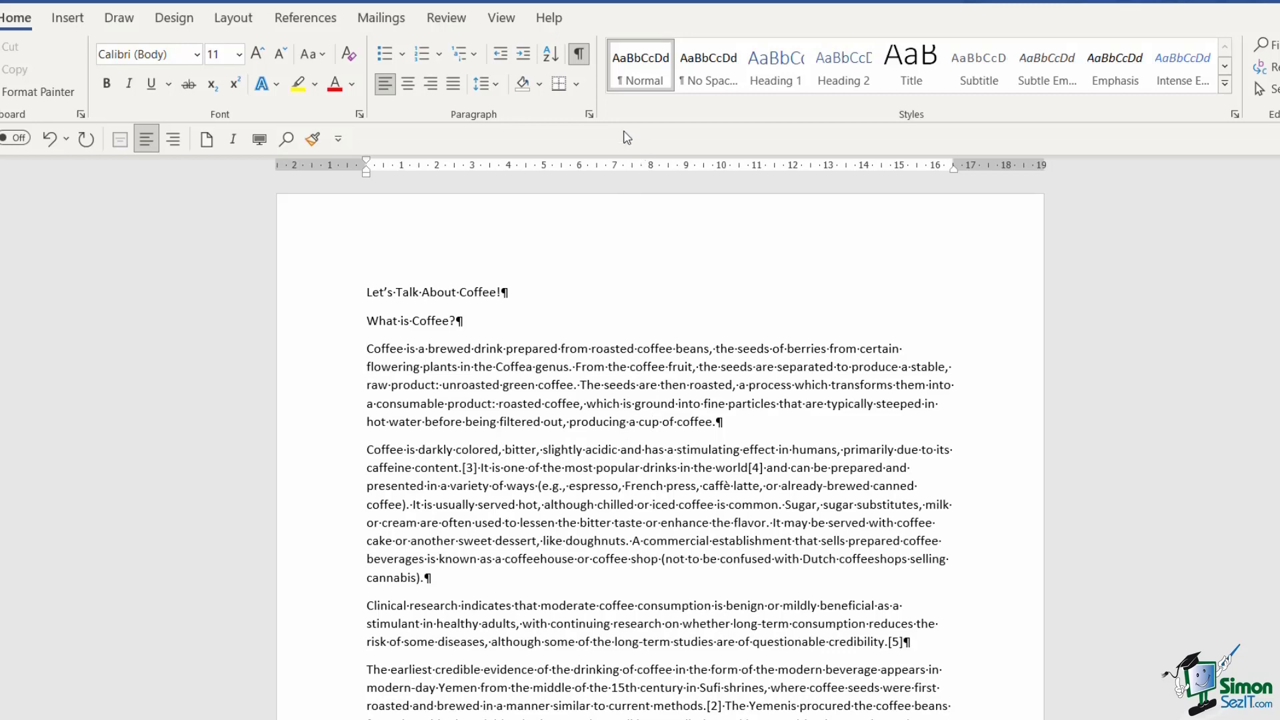
Give the first paragraph a First line special indent of 1.27 cm in the Paragraph dialog.
{"action": "left_click", "coordinate": [589, 116]}
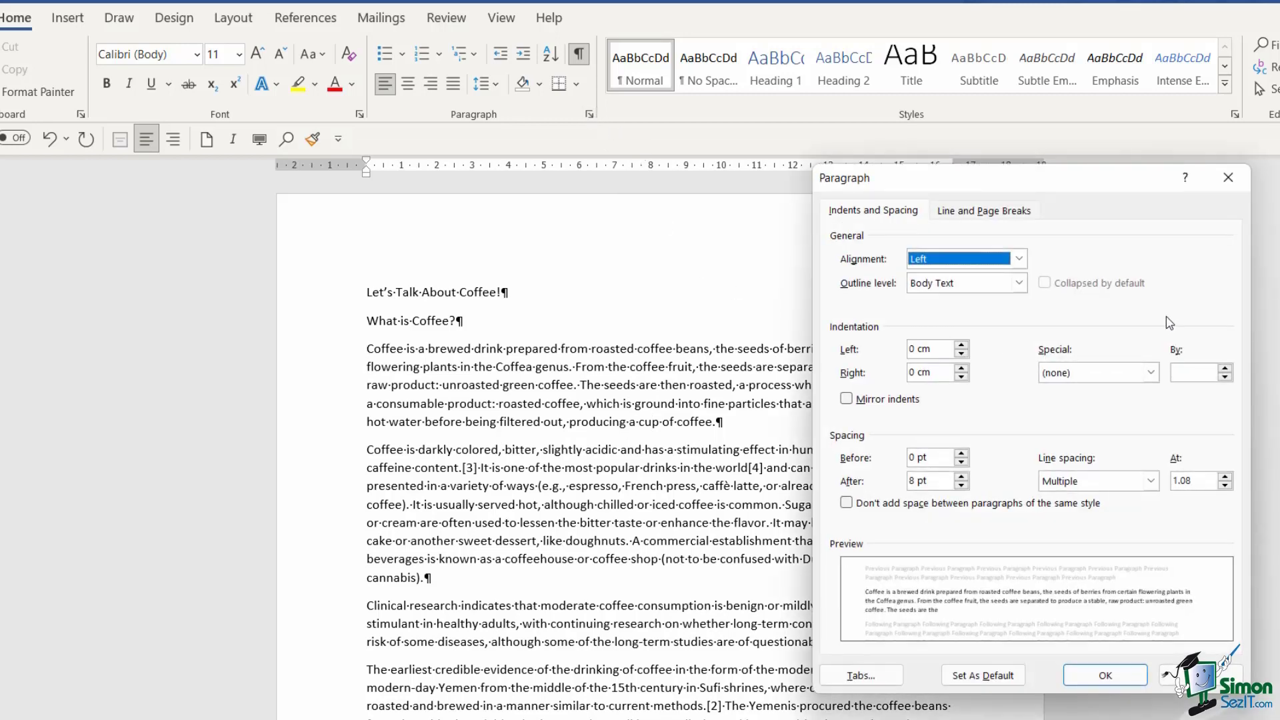
{"action": "left_click", "coordinate": [1152, 373]}
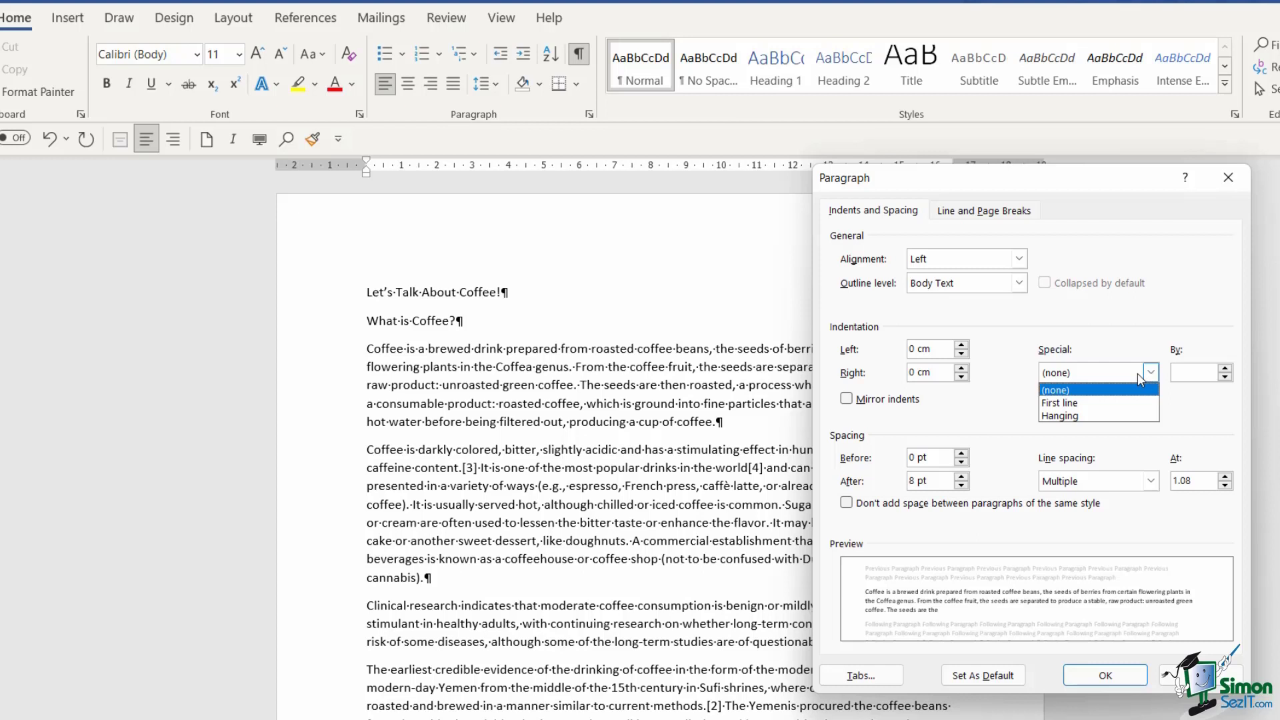
{"action": "left_click", "coordinate": [1090, 404]}
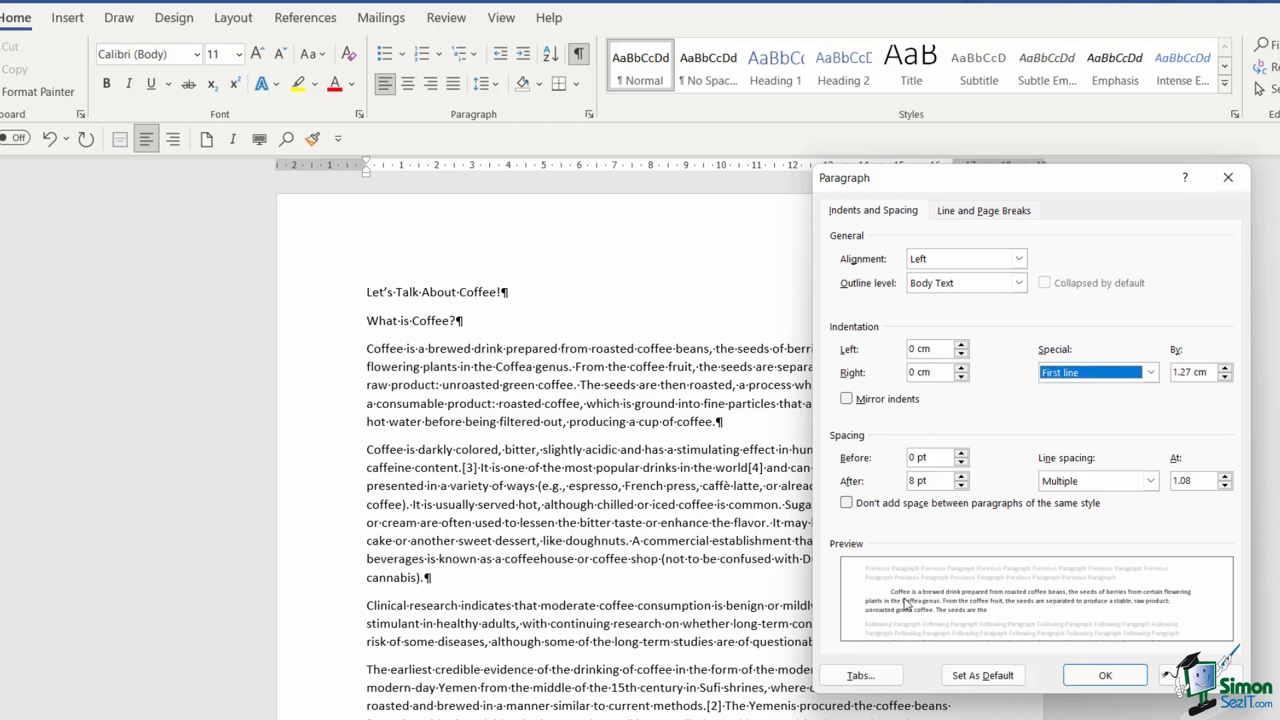
{"action": "left_click", "coordinate": [1097, 679]}
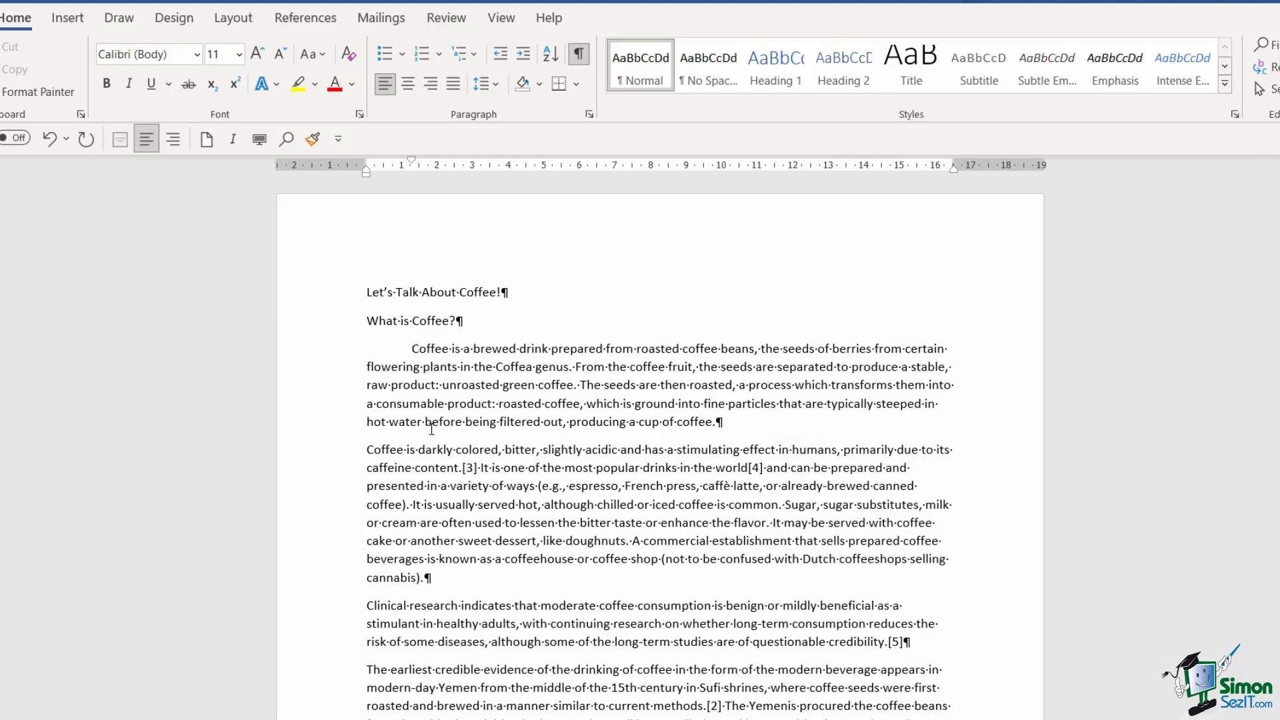
Try a wider 2.4 cm first-line indent on the first paragraph, then undo it with Ctrl+Z.
{"action": "left_click", "coordinate": [588, 116]}
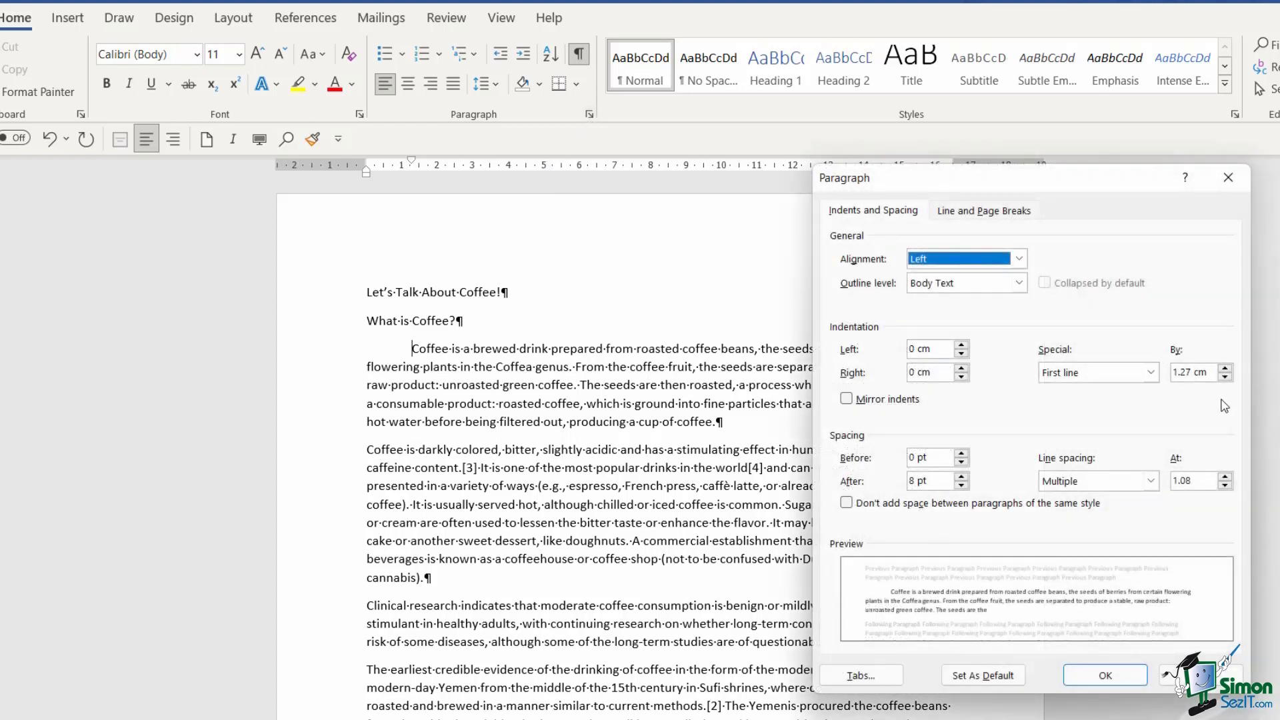
{"action": "left_click", "coordinate": [1226, 369]}
{"action": "left_click", "coordinate": [1226, 369]}
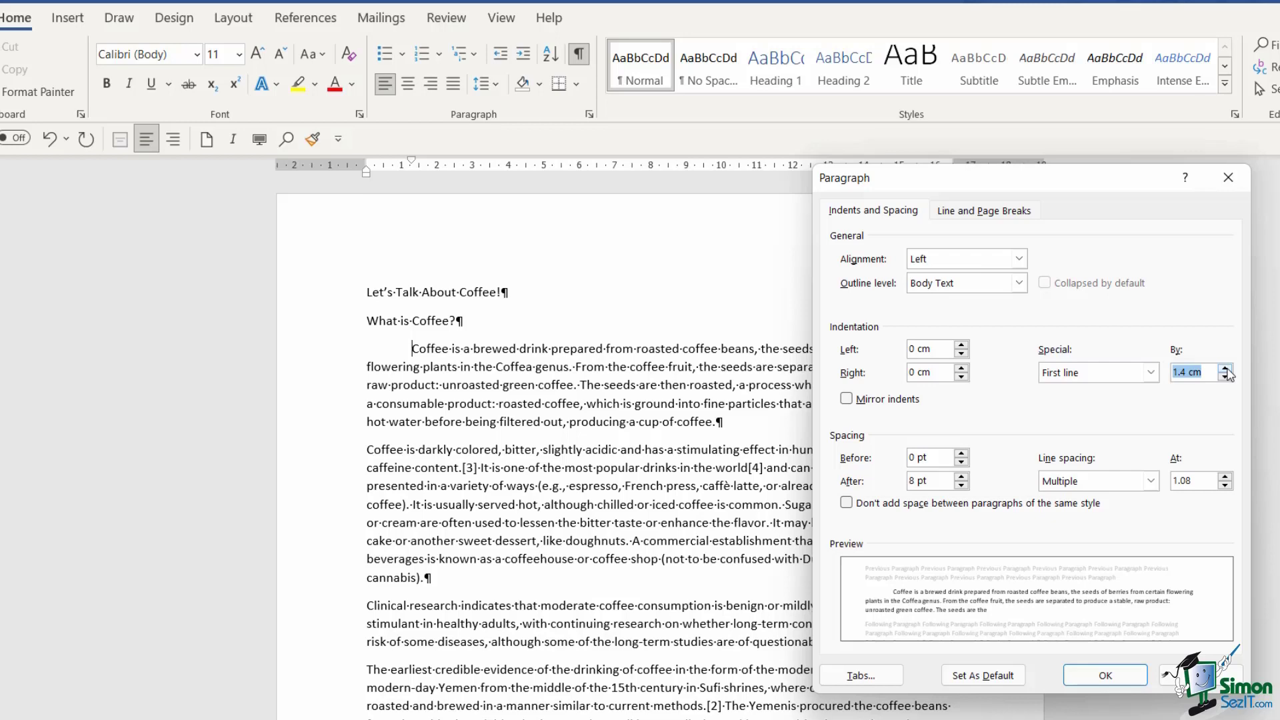
{"action": "left_click", "coordinate": [1226, 369]}
{"action": "left_click", "coordinate": [1226, 369]}
{"action": "left_click", "coordinate": [1227, 369]}
{"action": "left_click", "coordinate": [1226, 369]}
{"action": "left_click", "coordinate": [1226, 368]}
{"action": "left_click", "coordinate": [1226, 369]}
{"action": "left_click", "coordinate": [1226, 368]}
{"action": "left_click", "coordinate": [1226, 369]}
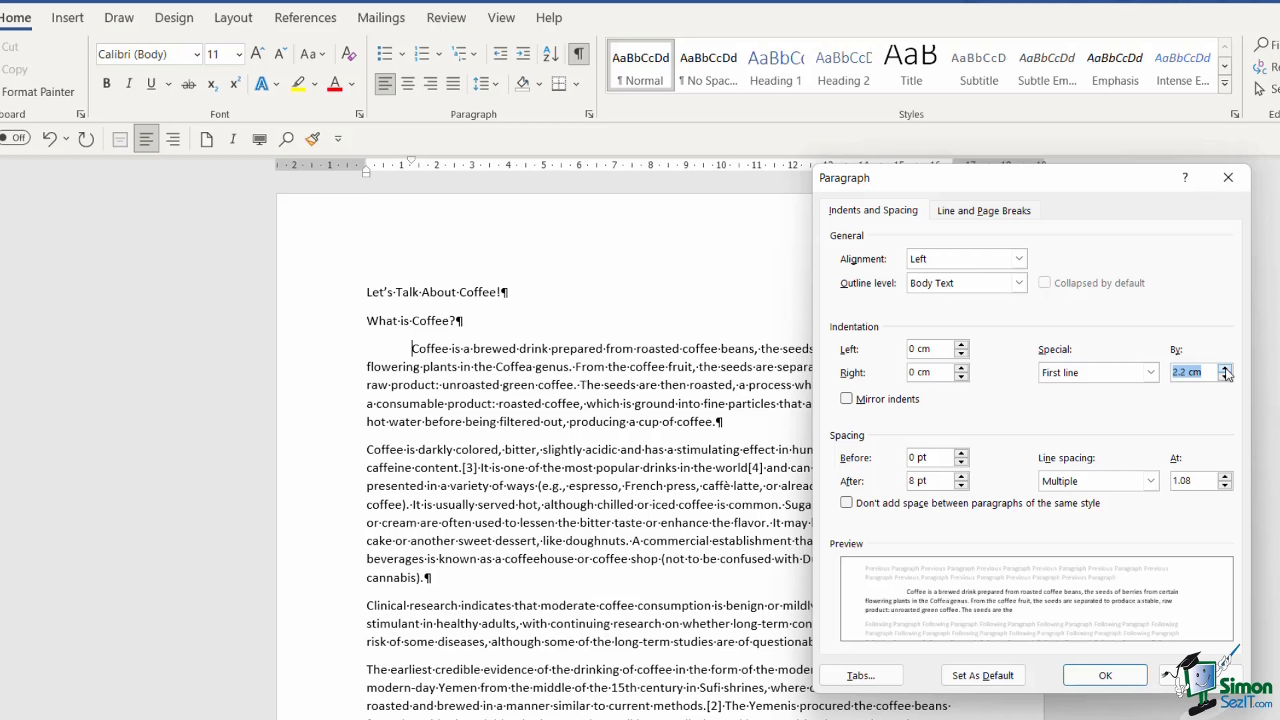
{"action": "left_click", "coordinate": [1226, 369]}
{"action": "left_click", "coordinate": [1226, 368]}
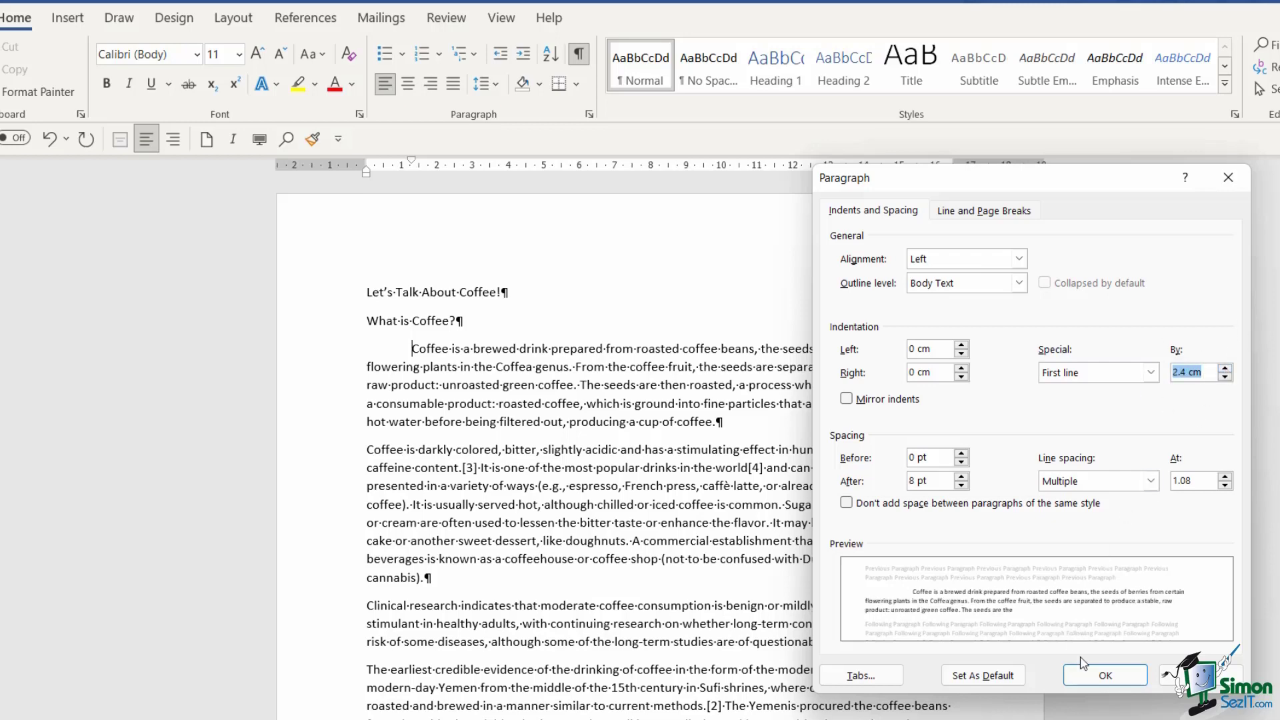
{"action": "left_click", "coordinate": [1105, 676]}
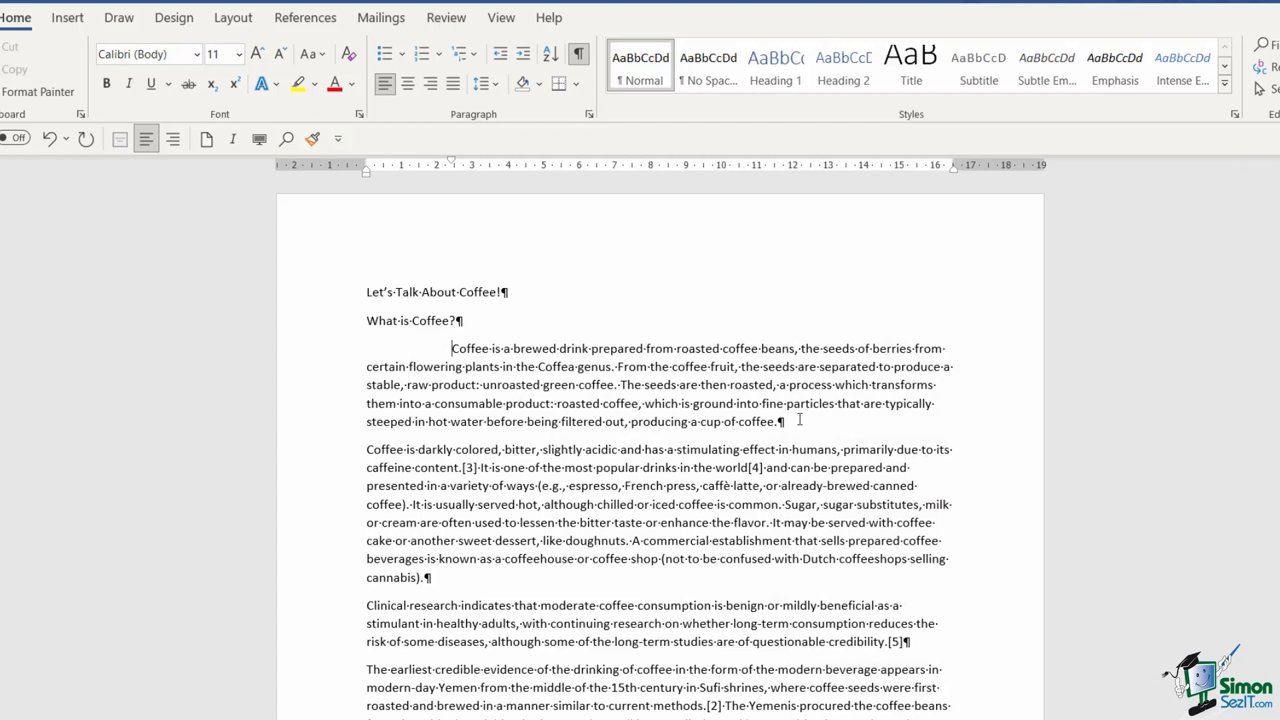
{"action": "key", "text": "ctrl+z"}
{"action": "key", "text": "ctrl+z"}
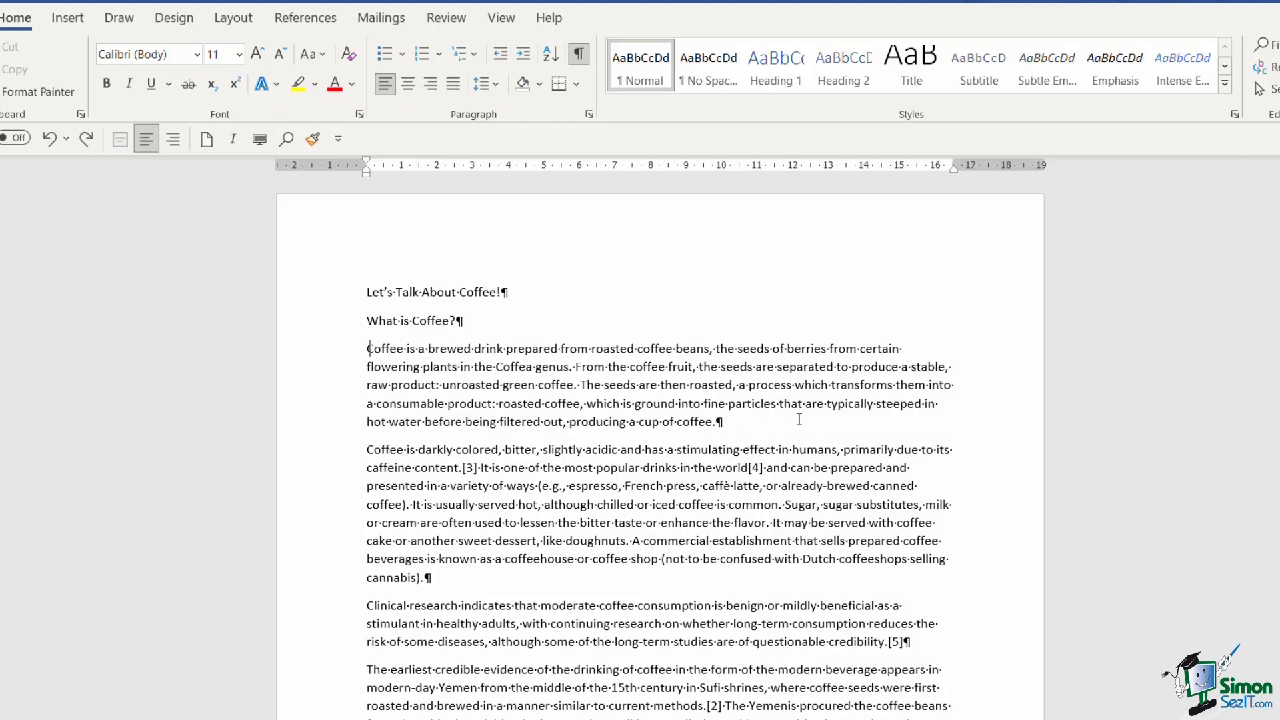
Set the first paragraph's Special indent to Hanging by 1.27 cm in the Paragraph dialog.
{"action": "left_click", "coordinate": [590, 114]}
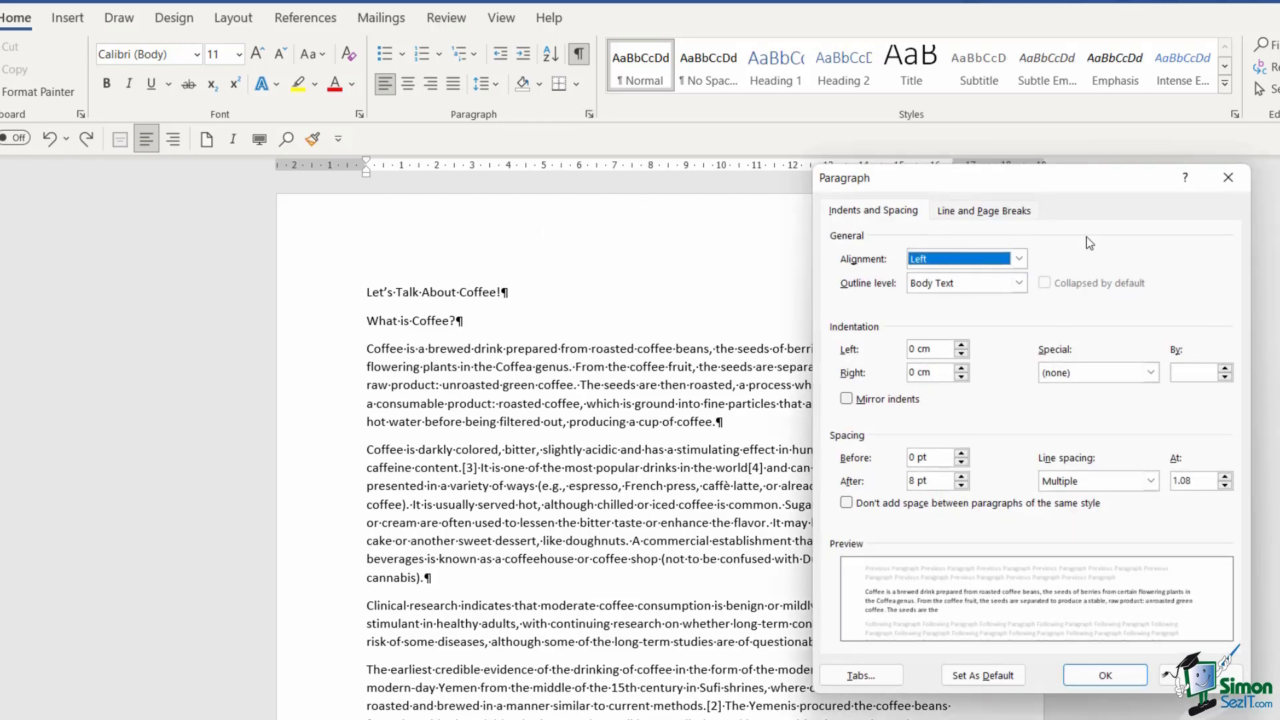
{"action": "left_click", "coordinate": [1151, 372]}
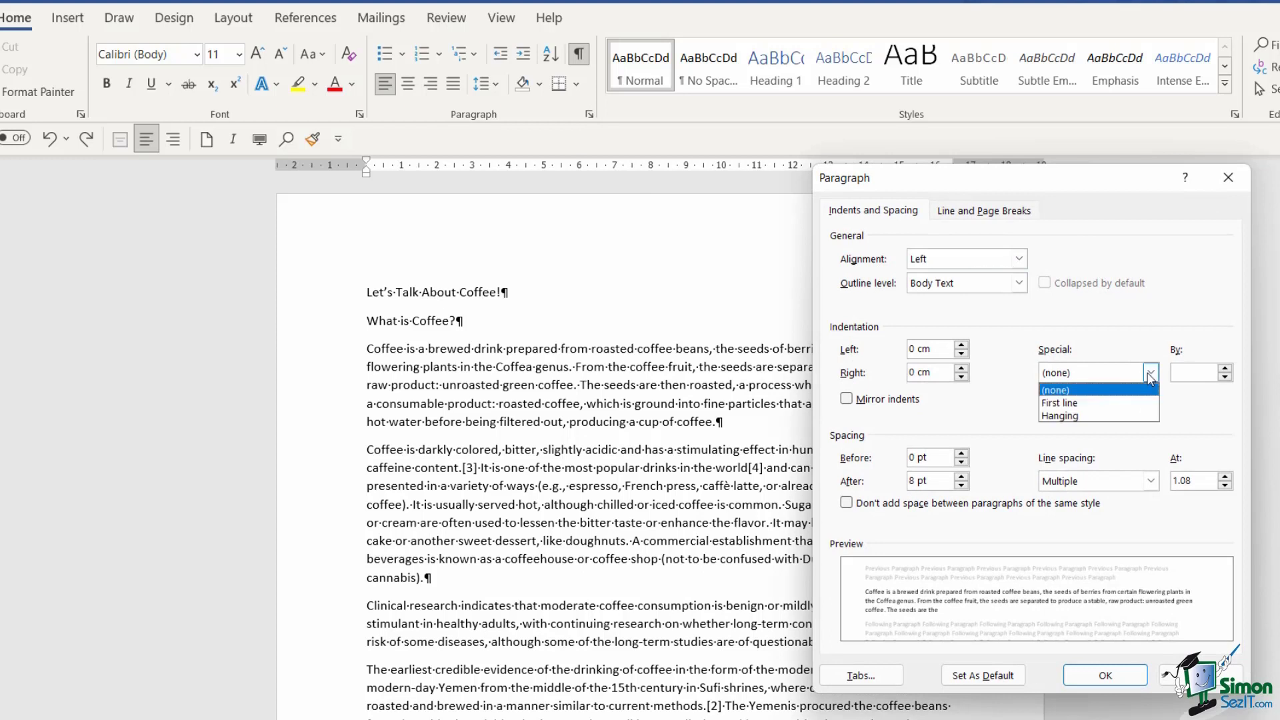
{"action": "left_click", "coordinate": [1075, 418]}
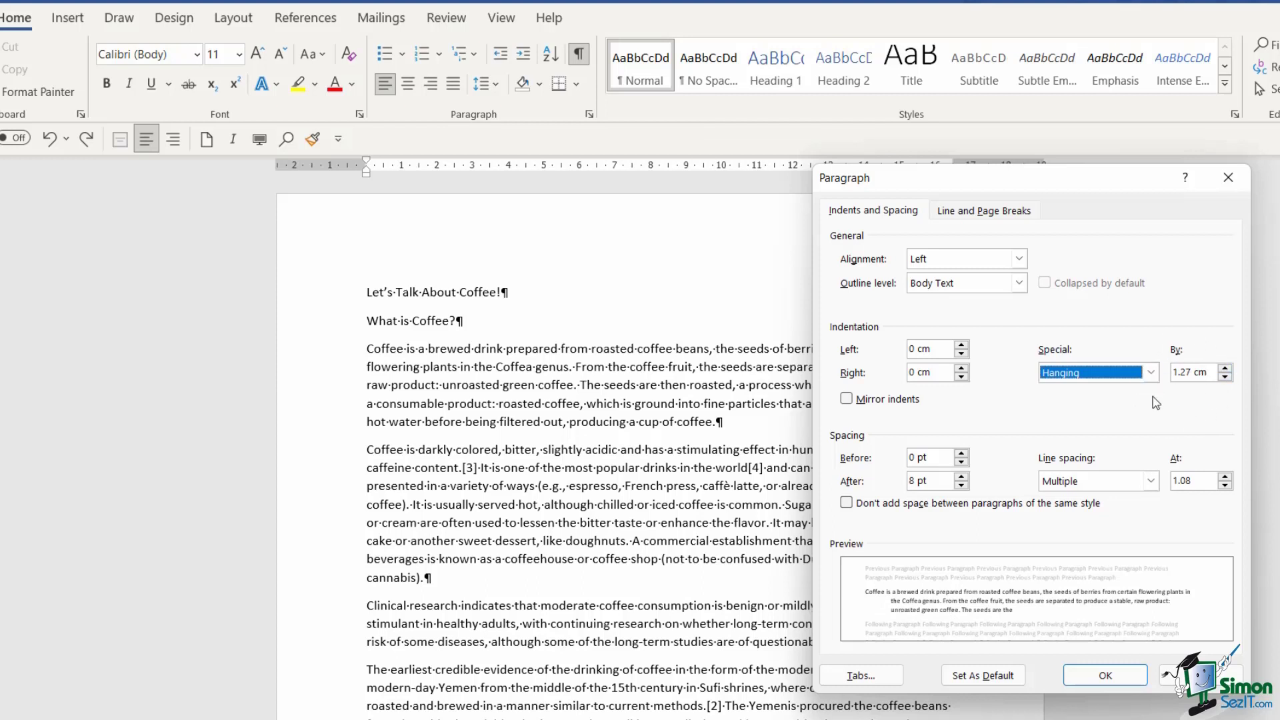
{"action": "left_click", "coordinate": [1094, 675]}
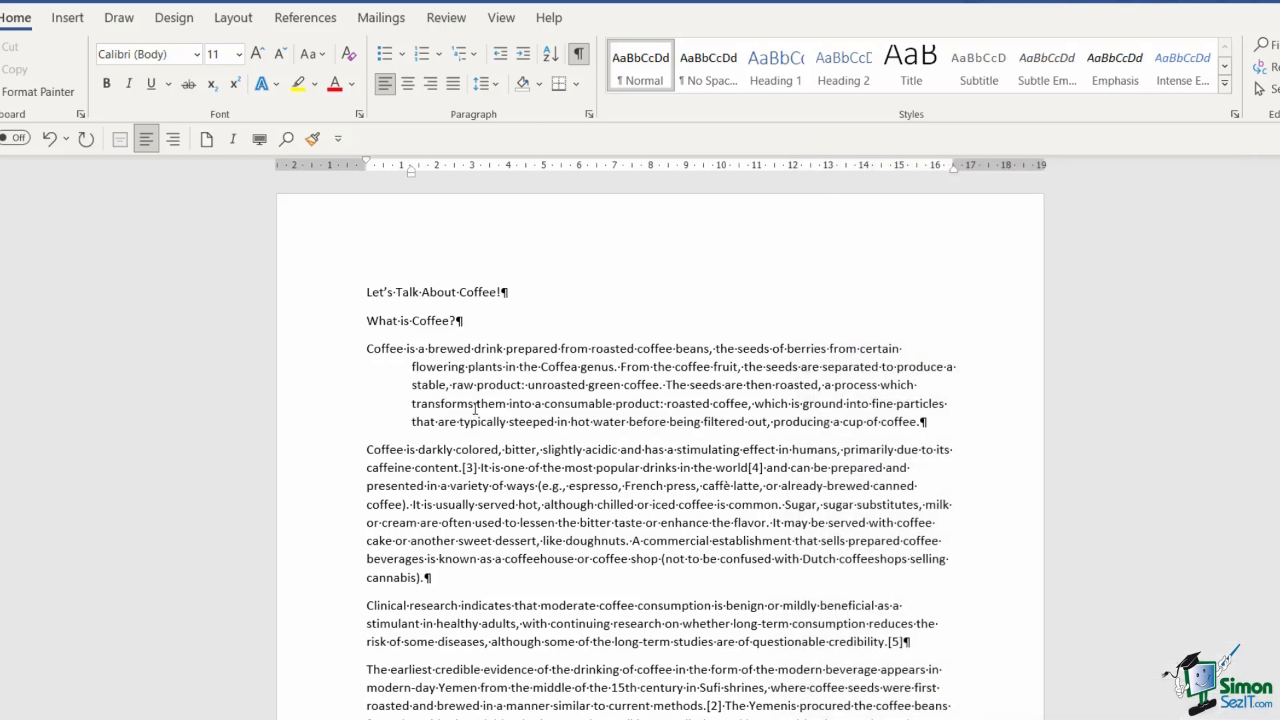
Undo the hanging indent and select the first two coffee paragraphs.
{"action": "key", "text": "ctrl+z"}
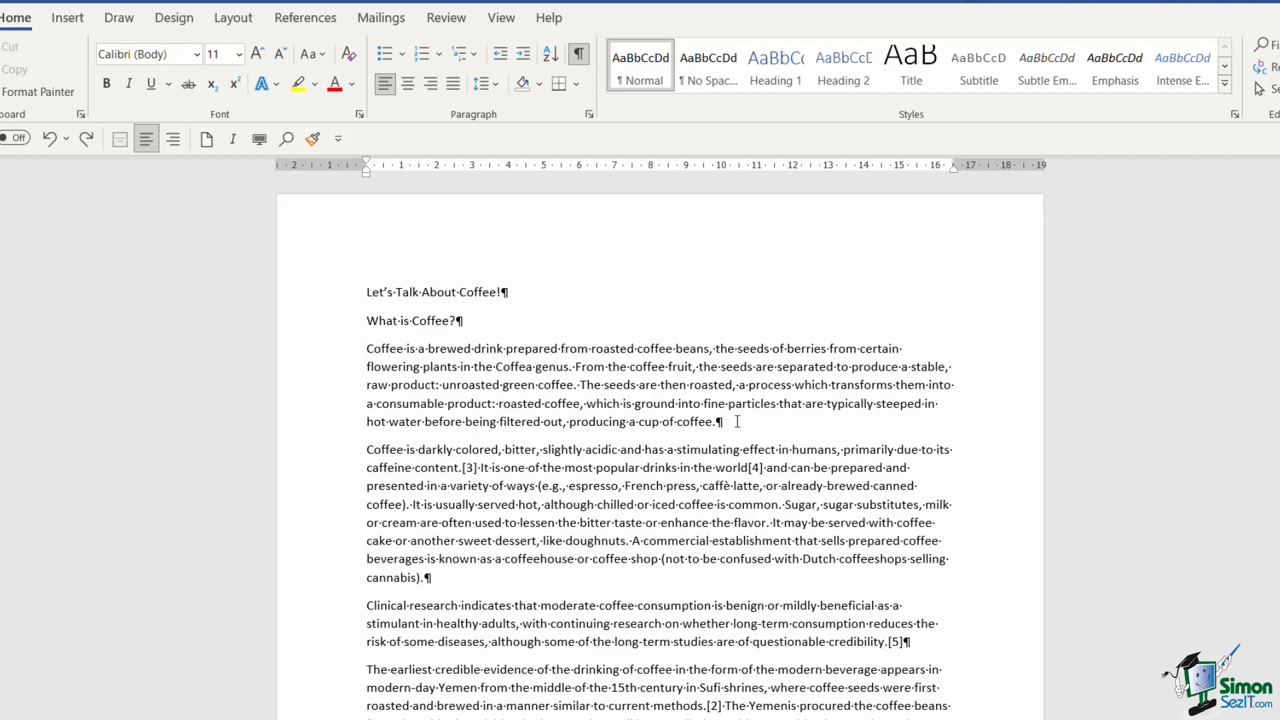
{"action": "left_click", "coordinate": [391, 349]}
{"action": "left_click_drag", "start_coordinate": [366, 348], "coordinate": [500, 578]}
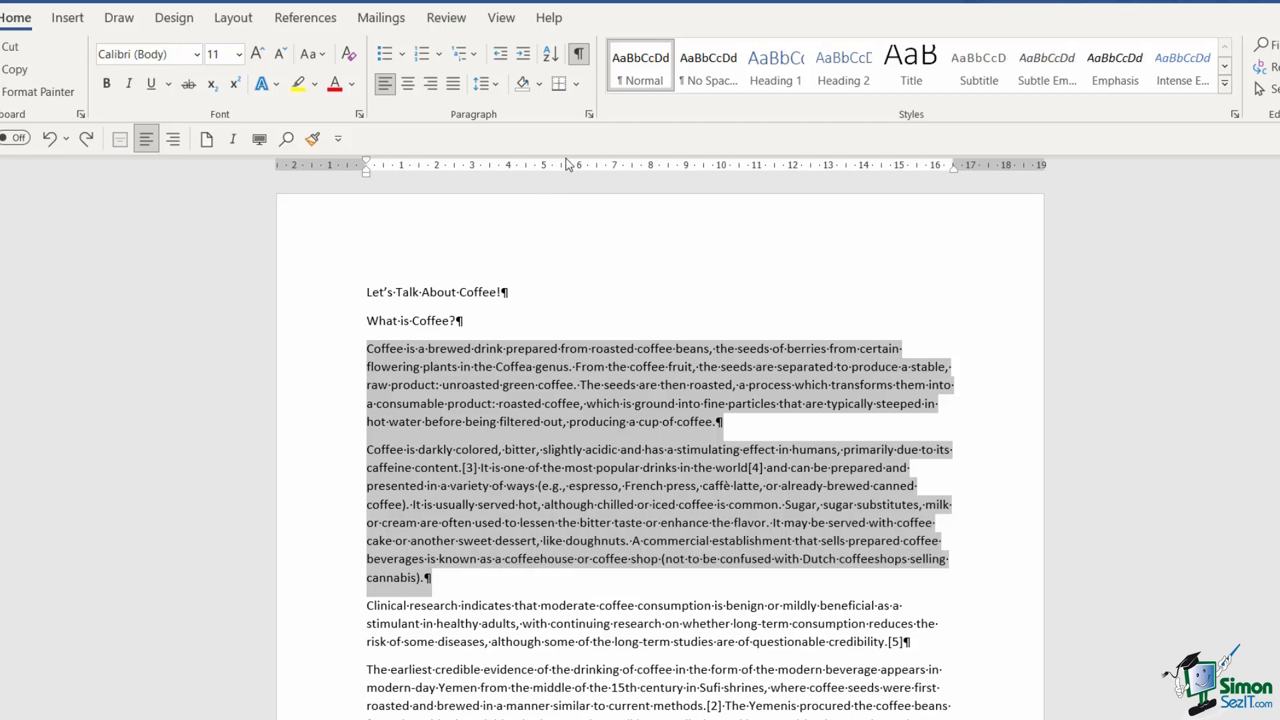
Apply a 1.27 cm First line special indent to both selected paragraphs.
{"action": "left_click", "coordinate": [589, 115]}
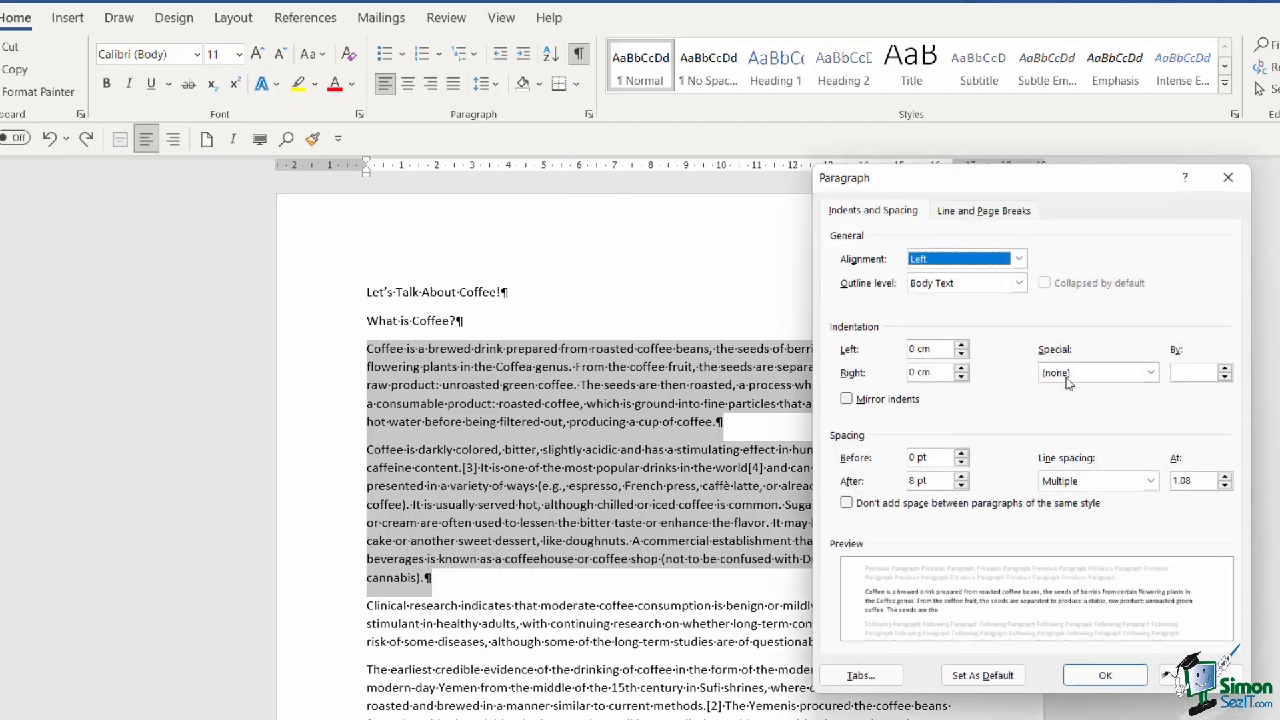
{"action": "left_click", "coordinate": [1150, 373]}
{"action": "left_click", "coordinate": [1106, 403]}
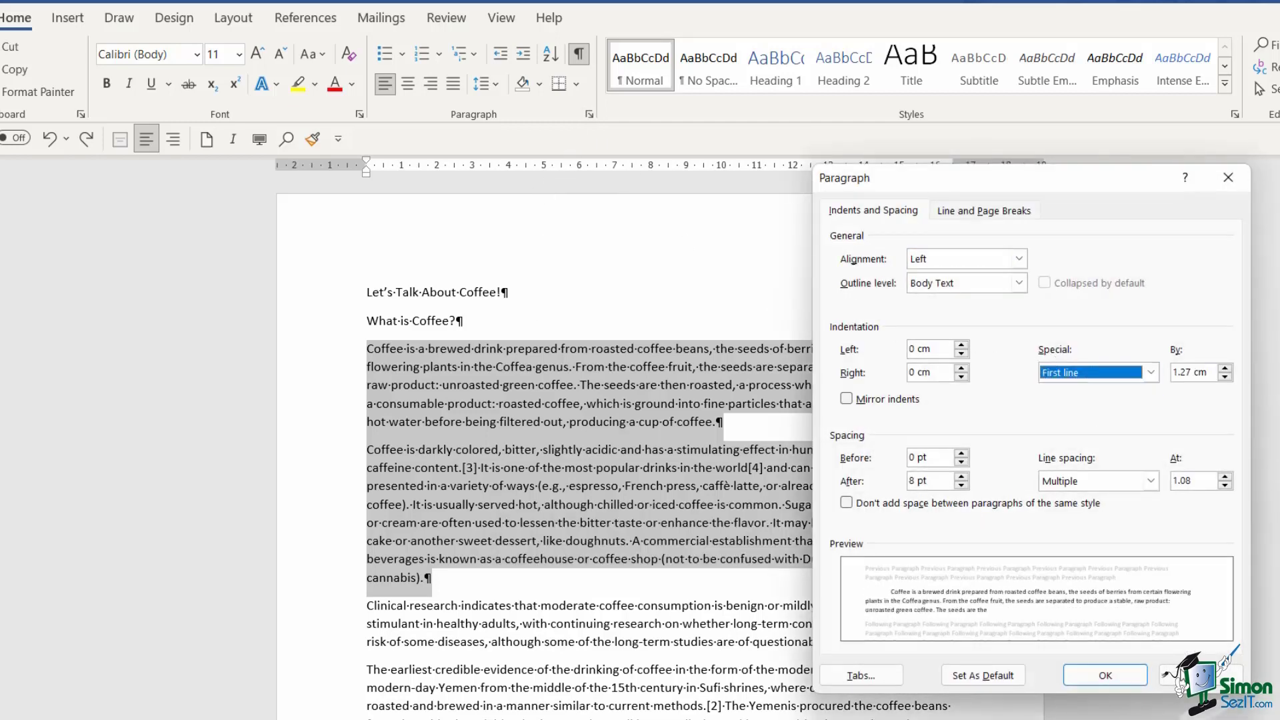
{"action": "left_click", "coordinate": [1106, 675]}
{"action": "left_click", "coordinate": [556, 540]}
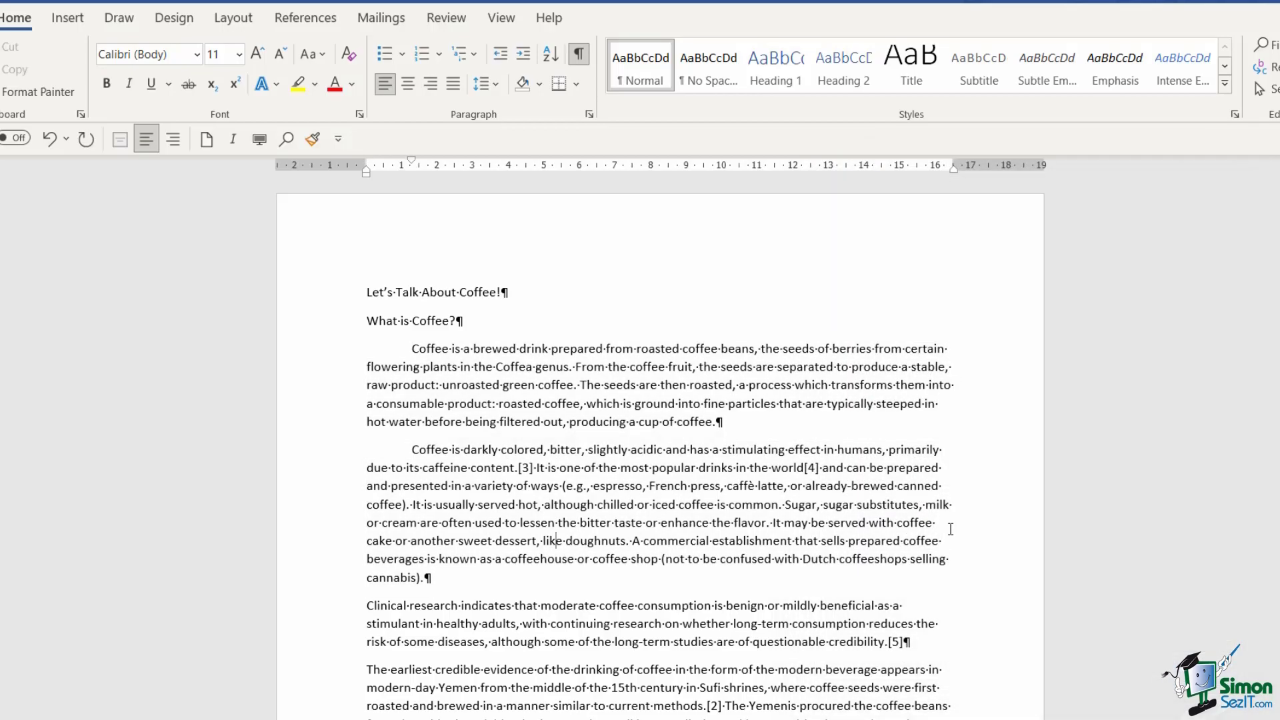